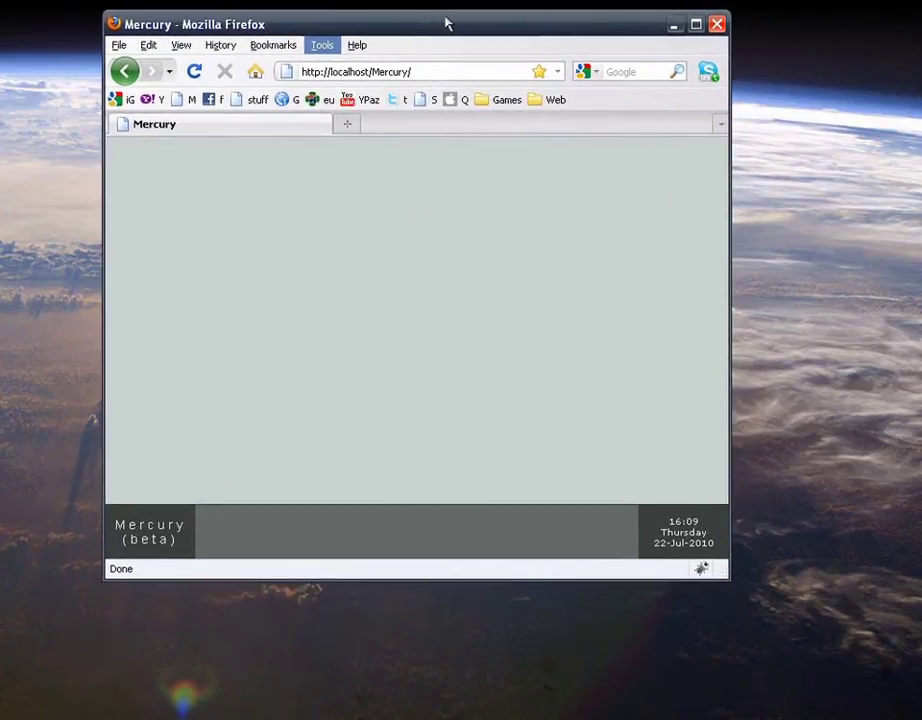
Step: Drag the Firefox window with the Mercury page down-left, then settle it slightly higher and further left
left_click_drag(448, 24, 423, 78)
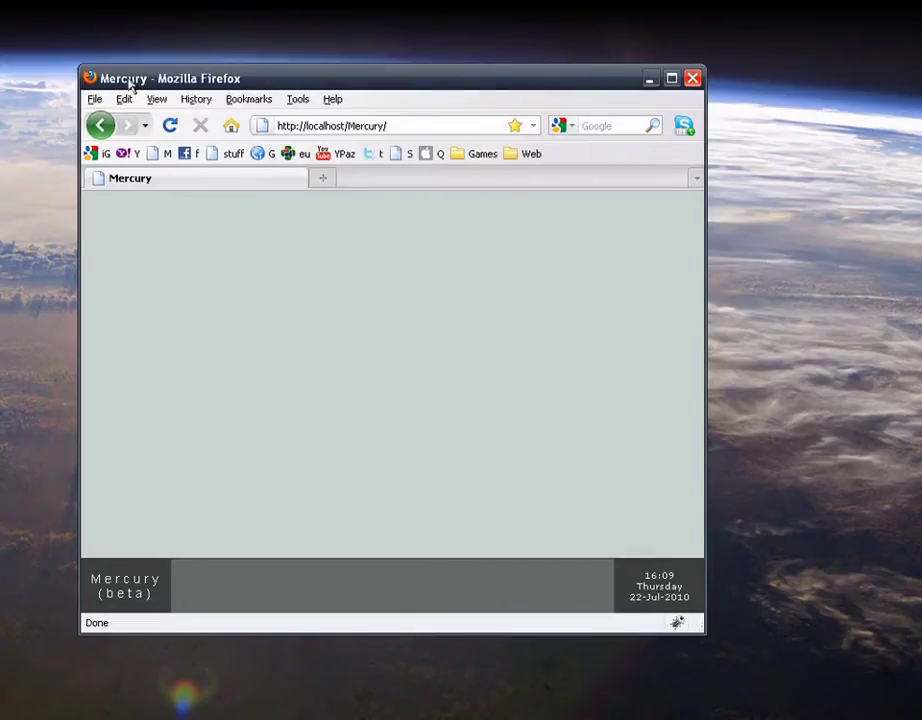
left_click_drag(428, 82, 409, 67)
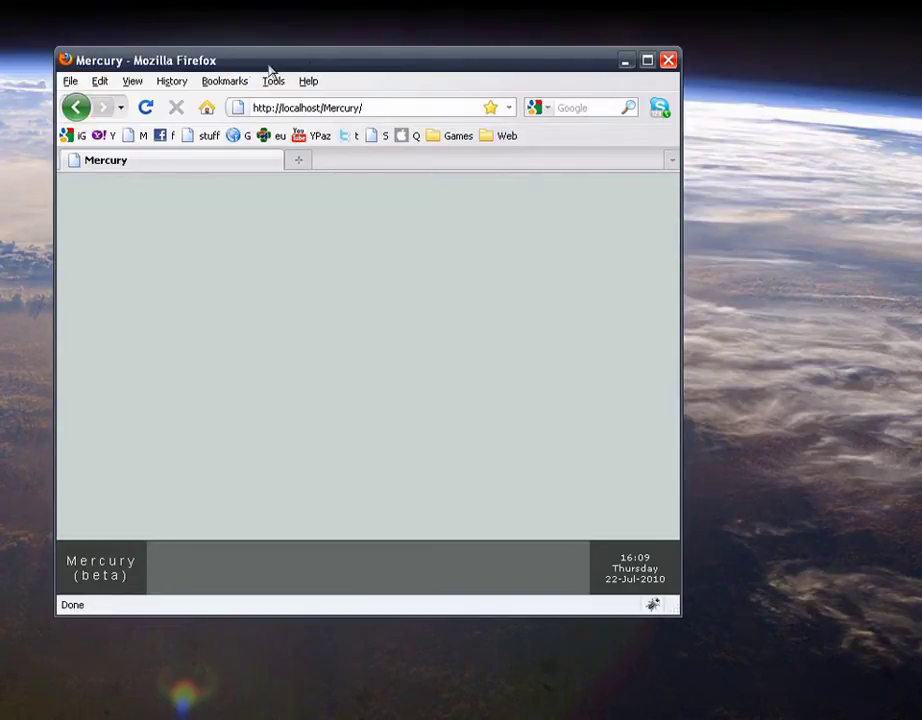
Step: Toggle the Mercury (beta) start panel closed and open again, then move the browser window to the top-left
left_click(128, 556)
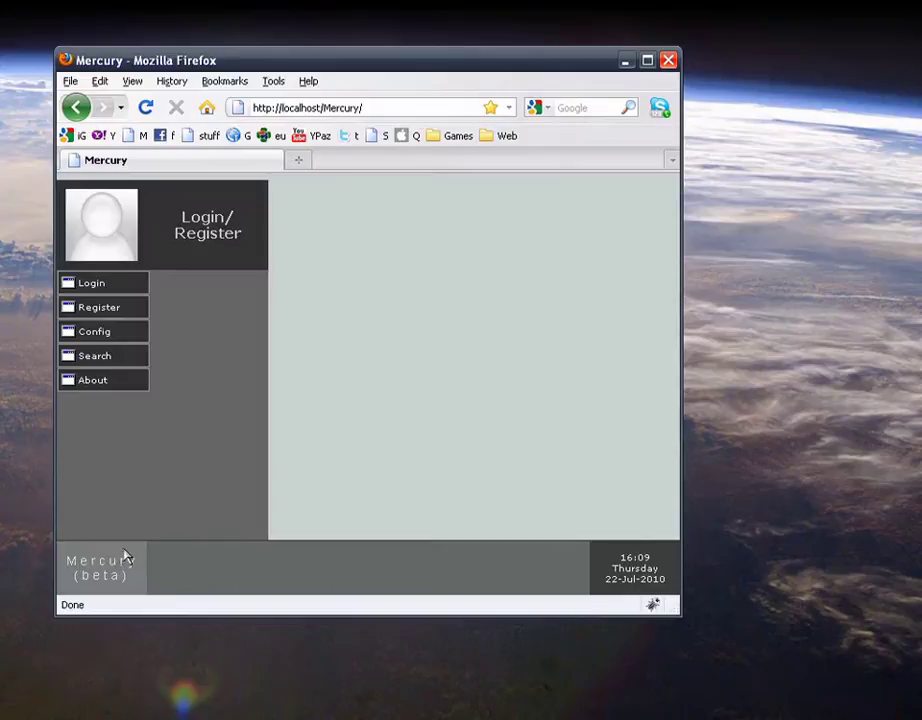
left_click(450, 466)
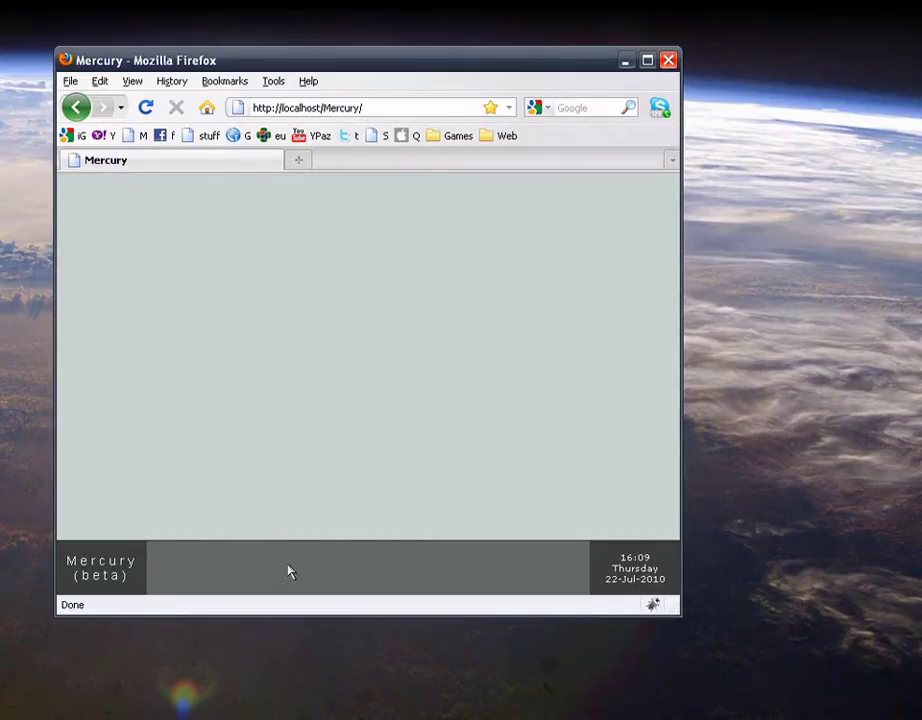
left_click(105, 570)
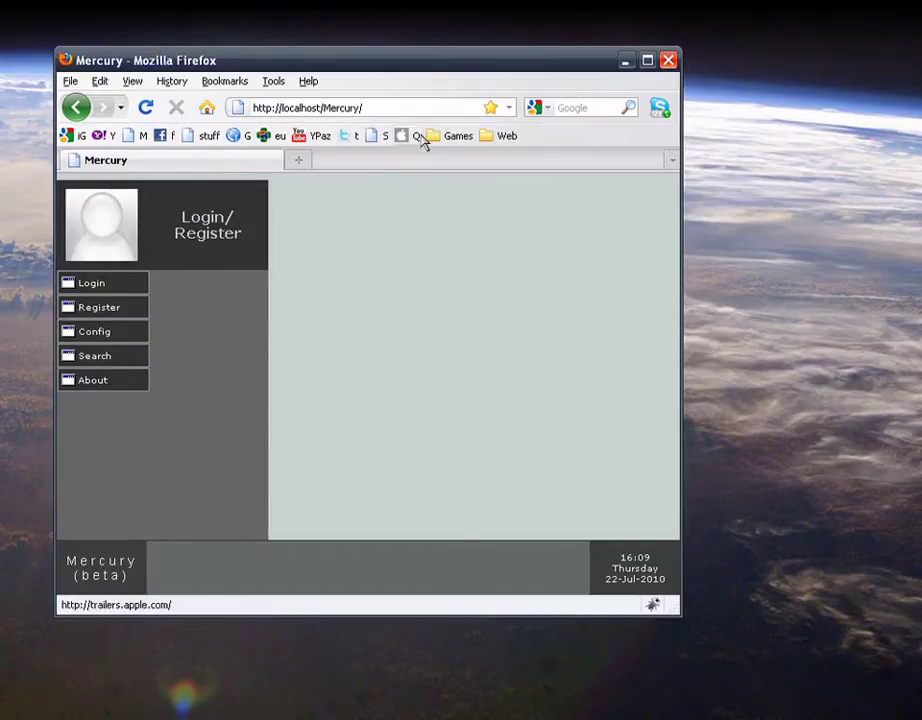
left_click_drag(420, 62, 363, 0)
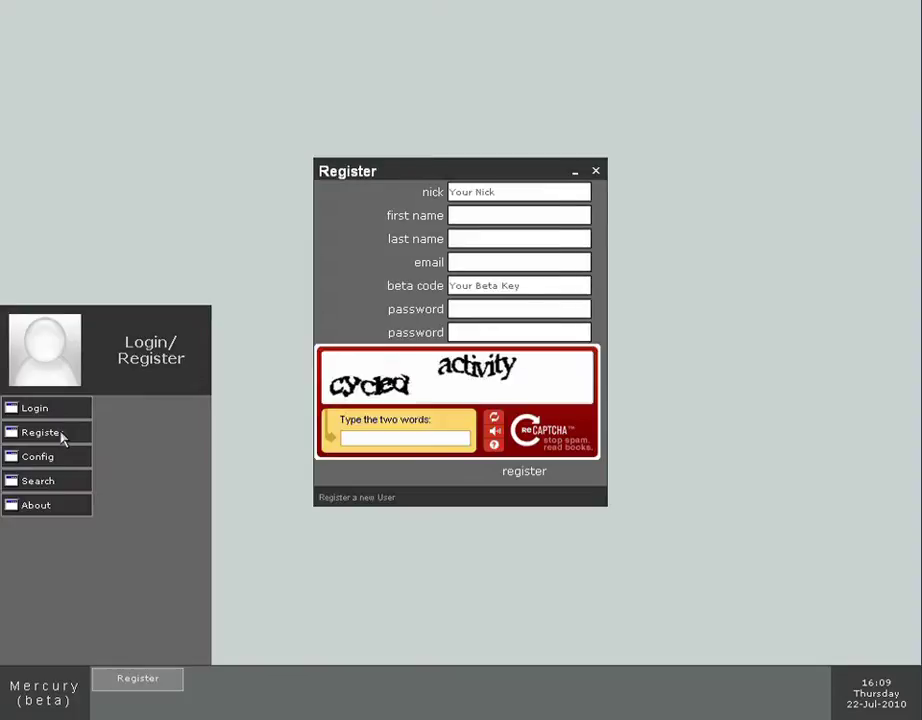
Step: Reposition the Register form, first up-left and then slightly back down-right
left_click_drag(455, 168, 283, 165)
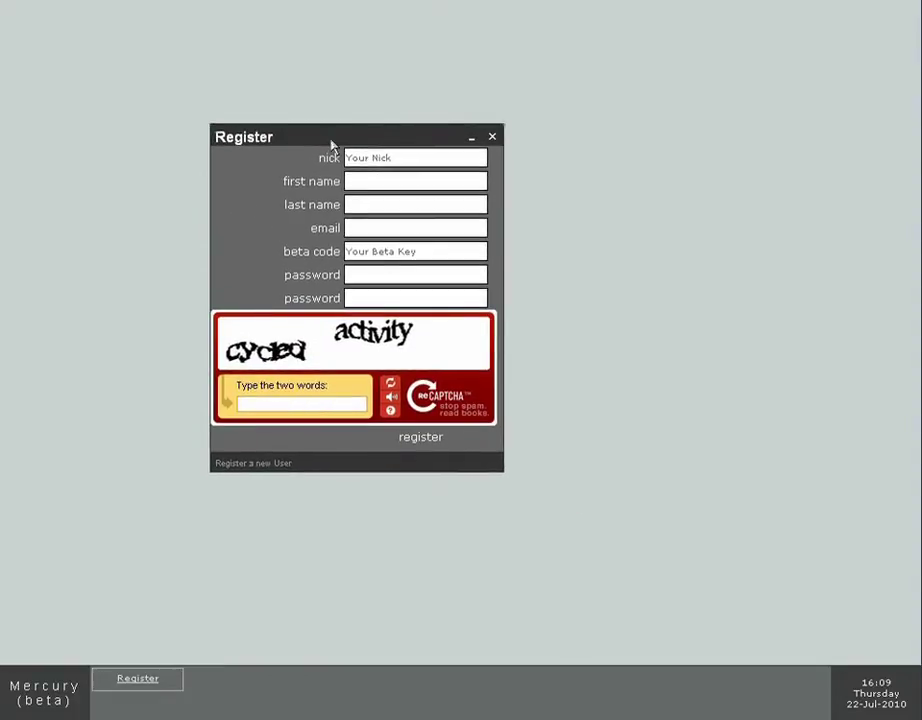
left_click_drag(347, 117, 267, 124)
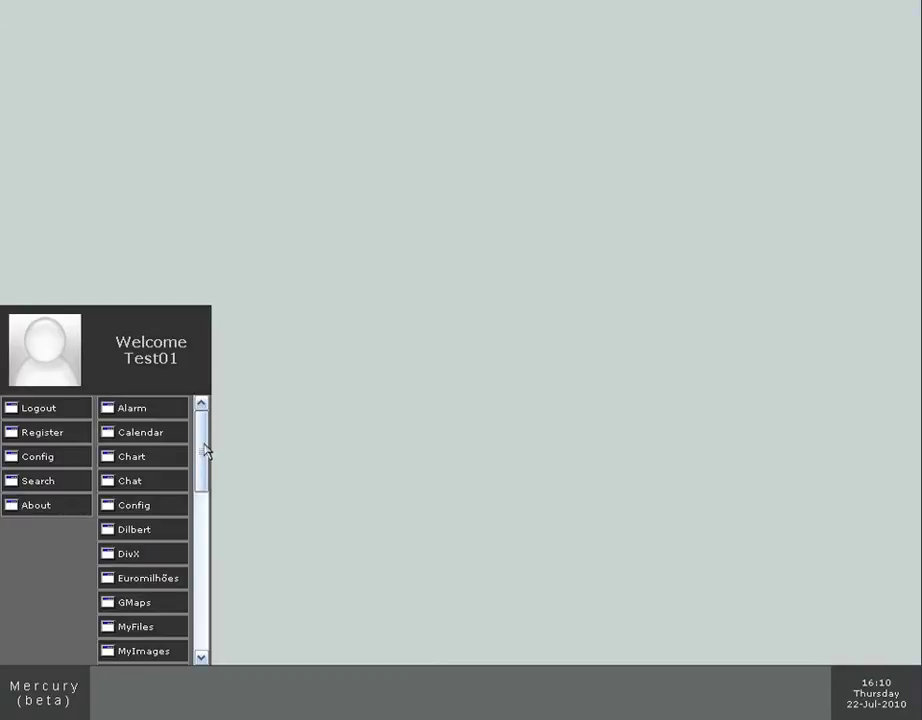
Step: Launch GMaps from the app list and place it, enlarged, at the upper left
mouse_move(201, 443)
left_mouse_down()
mouse_move(208, 531)
mouse_move(205, 430)
left_mouse_up()
mouse_move(200, 479)
left_mouse_down()
mouse_move(212, 634)
mouse_move(212, 484)
left_mouse_up()
left_click(147, 511)
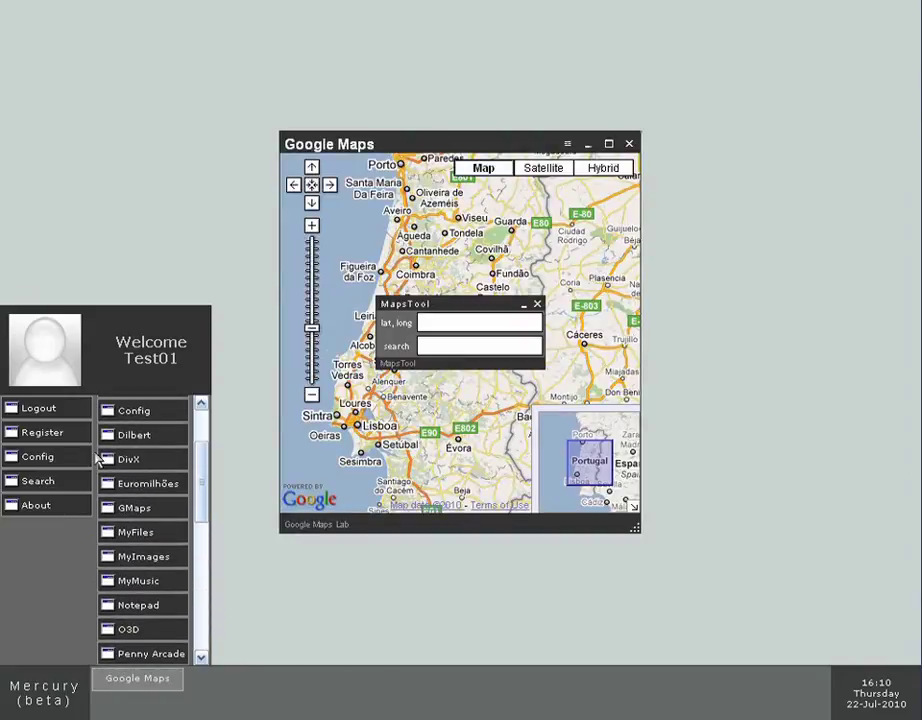
left_click_drag(407, 147, 171, 51)
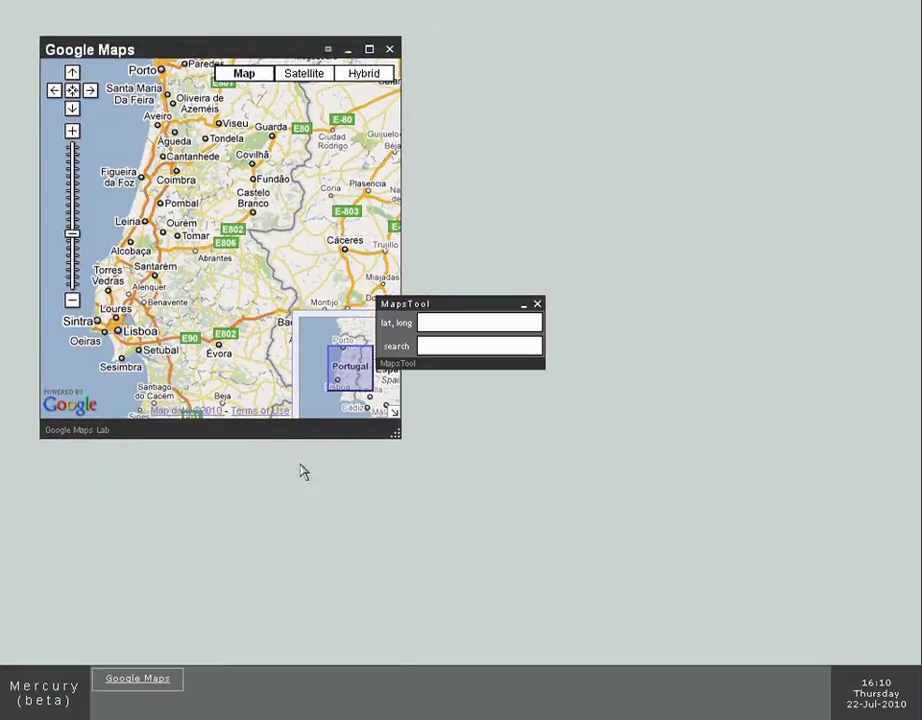
left_click_drag(397, 436, 482, 625)
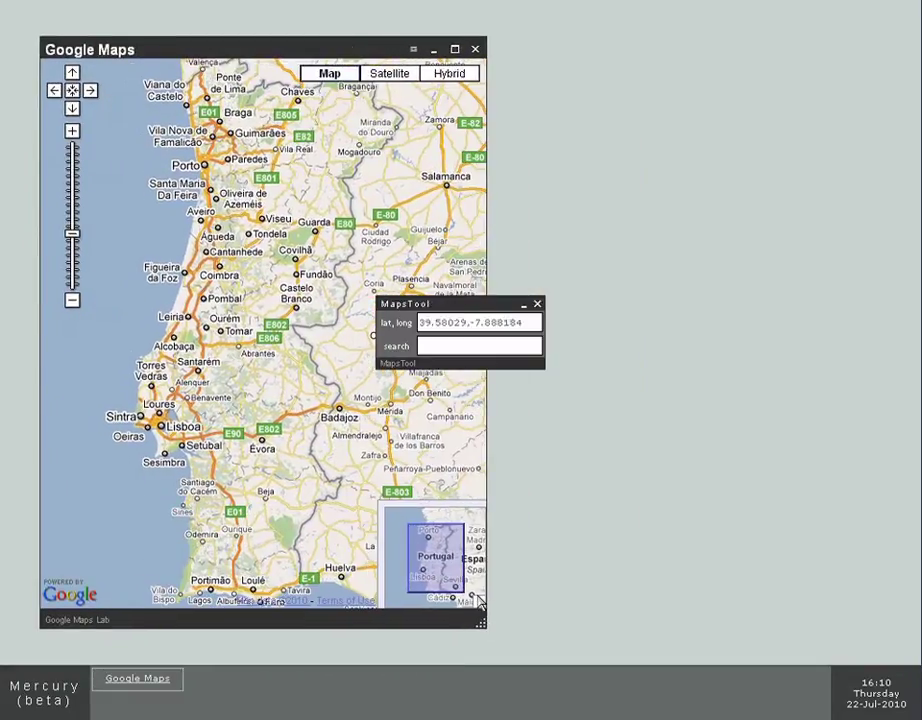
Step: Set MapsTool beside the map, and nudge the map window up-left and slightly taller
left_click_drag(422, 305, 546, 87)
left_click_drag(257, 52, 250, 33)
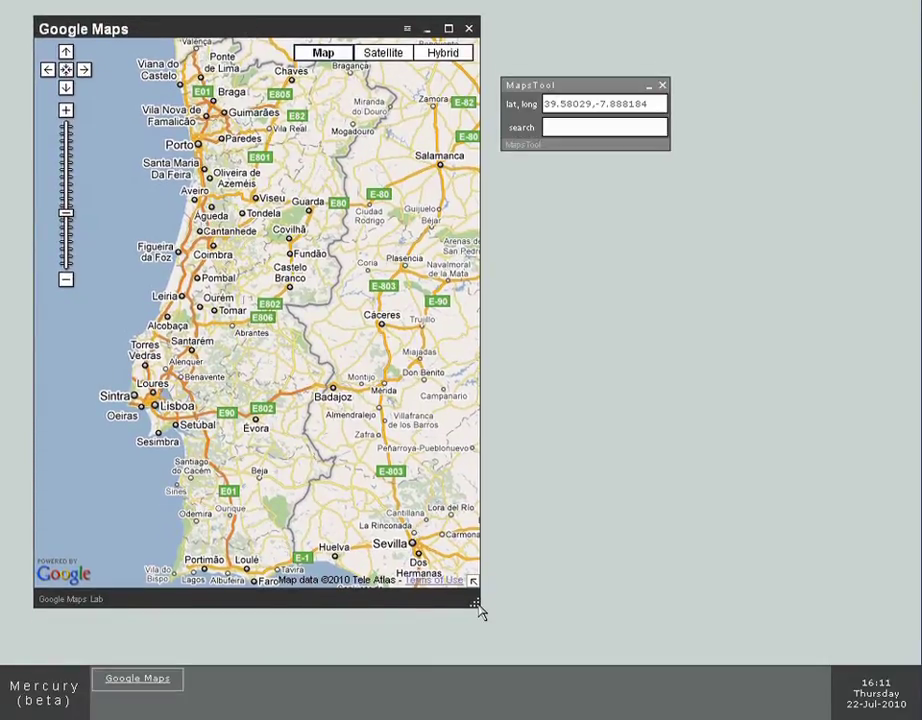
left_click_drag(479, 611, 490, 647)
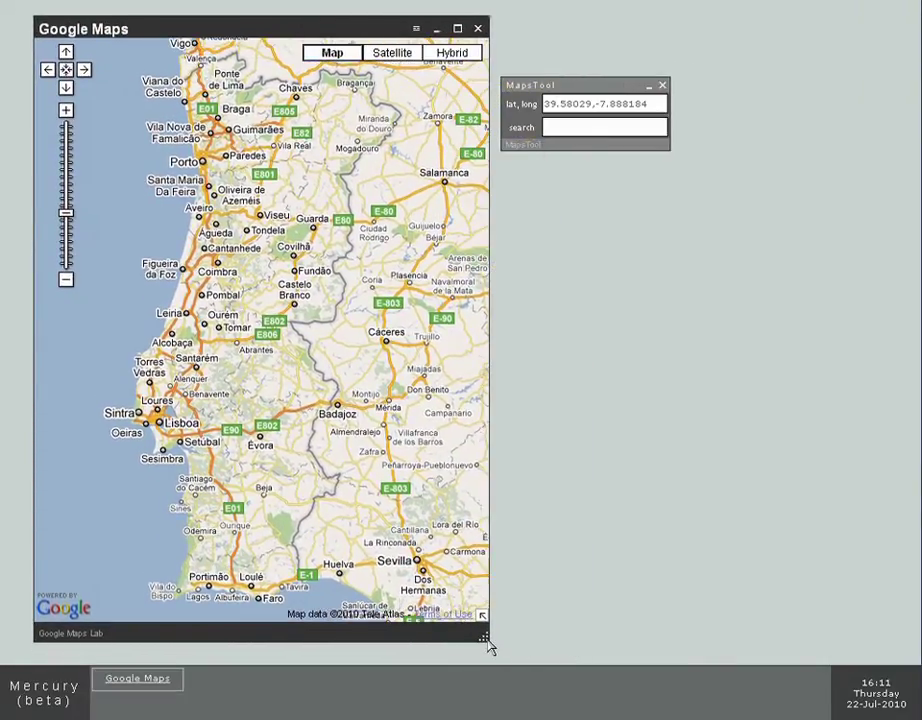
Step: Minimize and restore the Google Maps window, then maximize it and restore it again
left_click(437, 28)
left_click(147, 681)
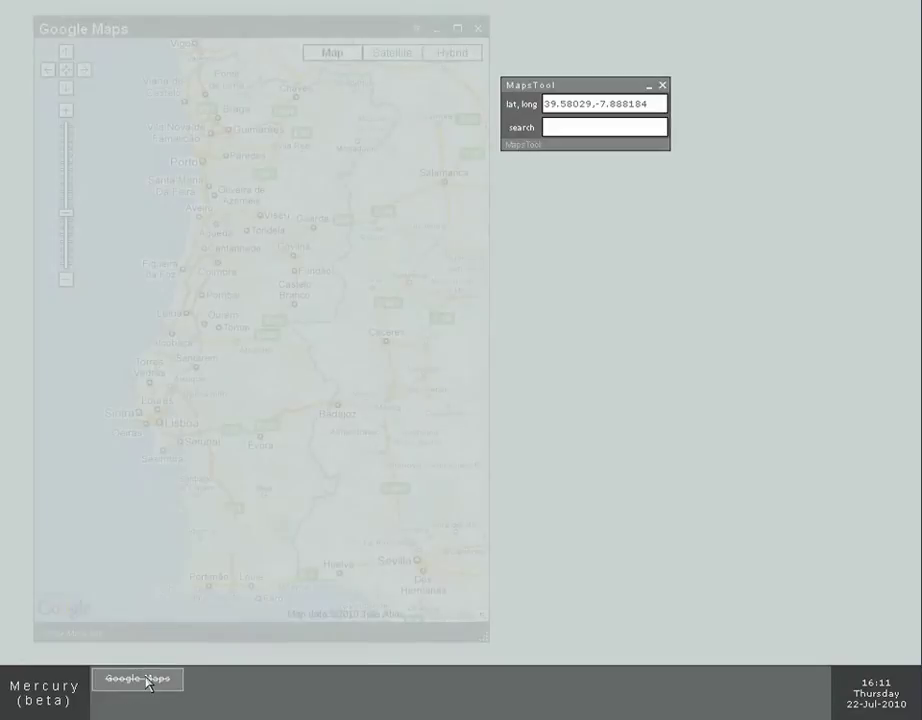
double_click(190, 32)
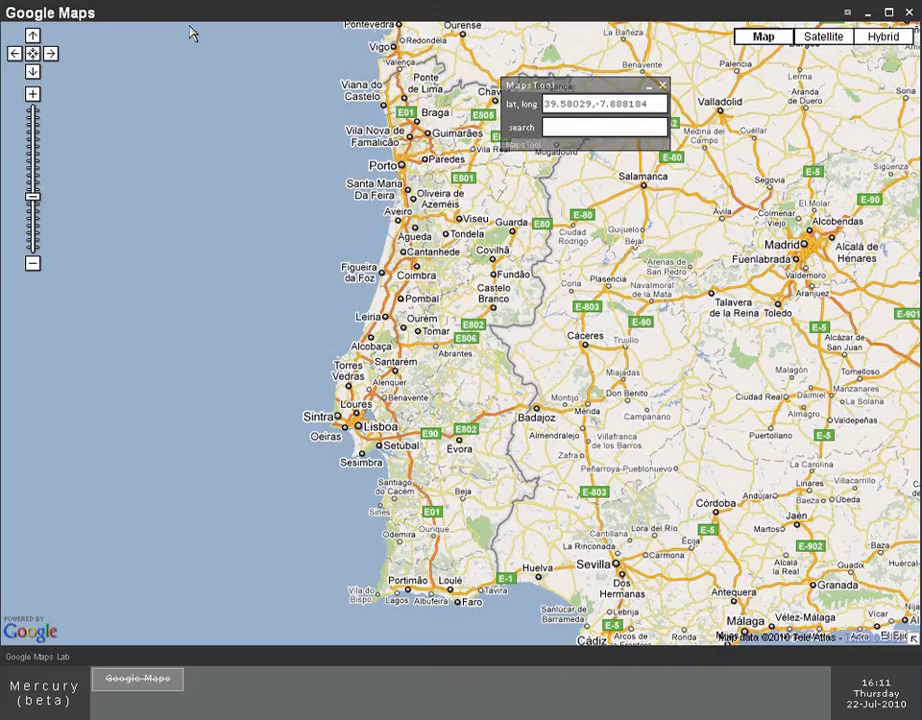
double_click(341, 14)
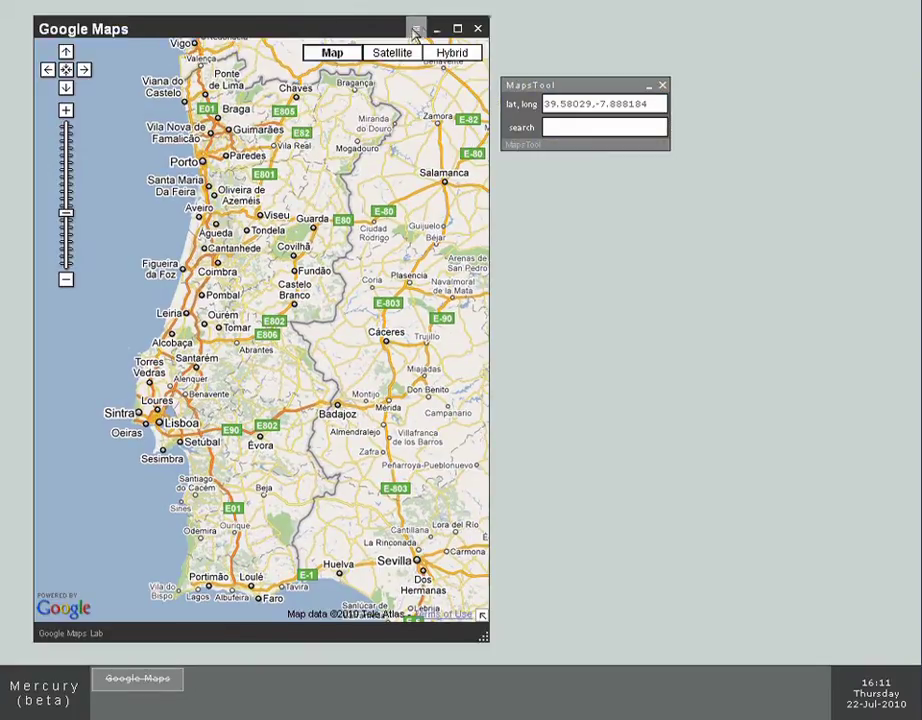
Step: Focus the MapsTool panel, close it and reopen it
left_click(569, 87)
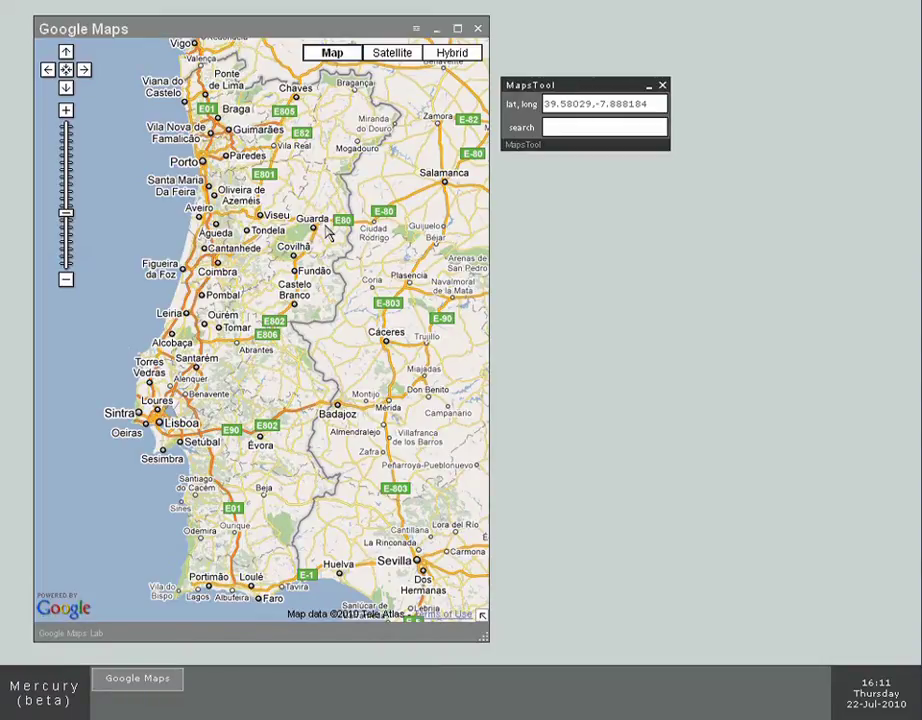
left_click(418, 28)
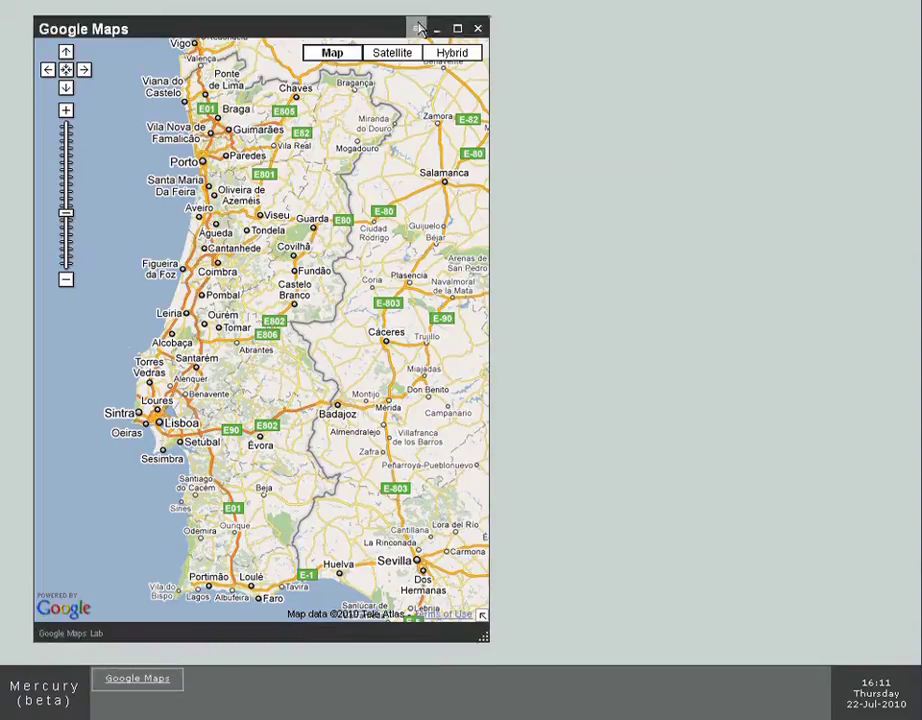
left_click(418, 28)
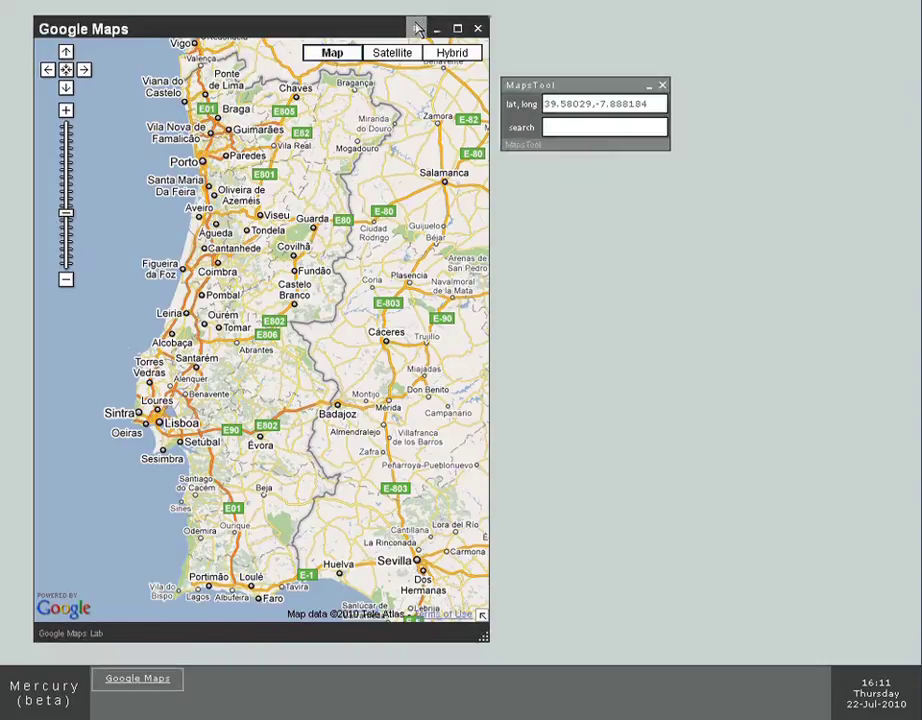
Step: Search 'belem, lisbon, portugal' in MapsTool, zoom into Santa Maria de Belém and switch to Satellite
left_click(574, 123)
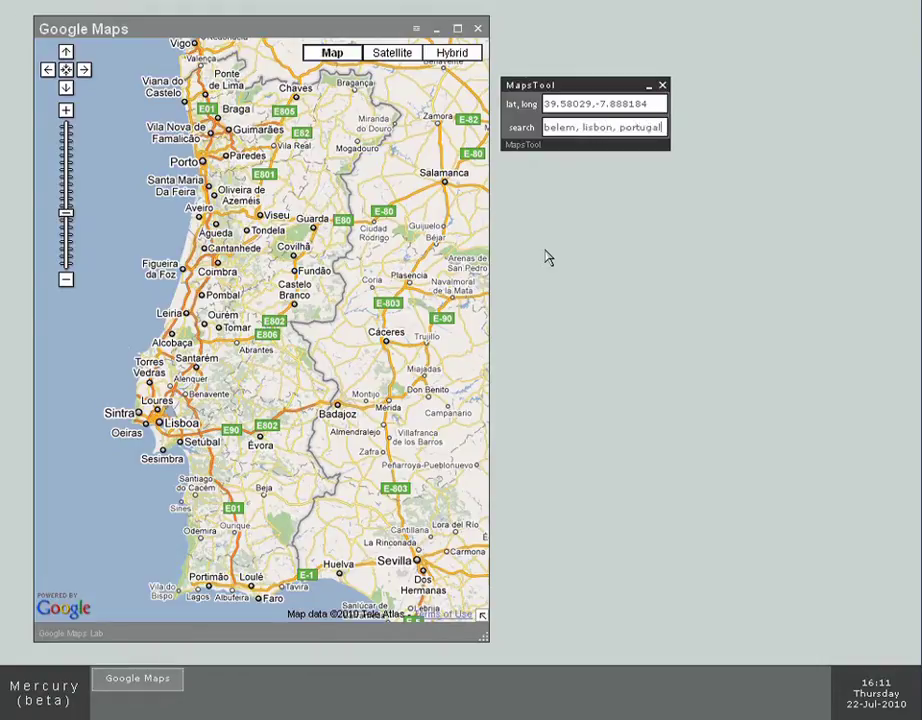
left_click(522, 128)
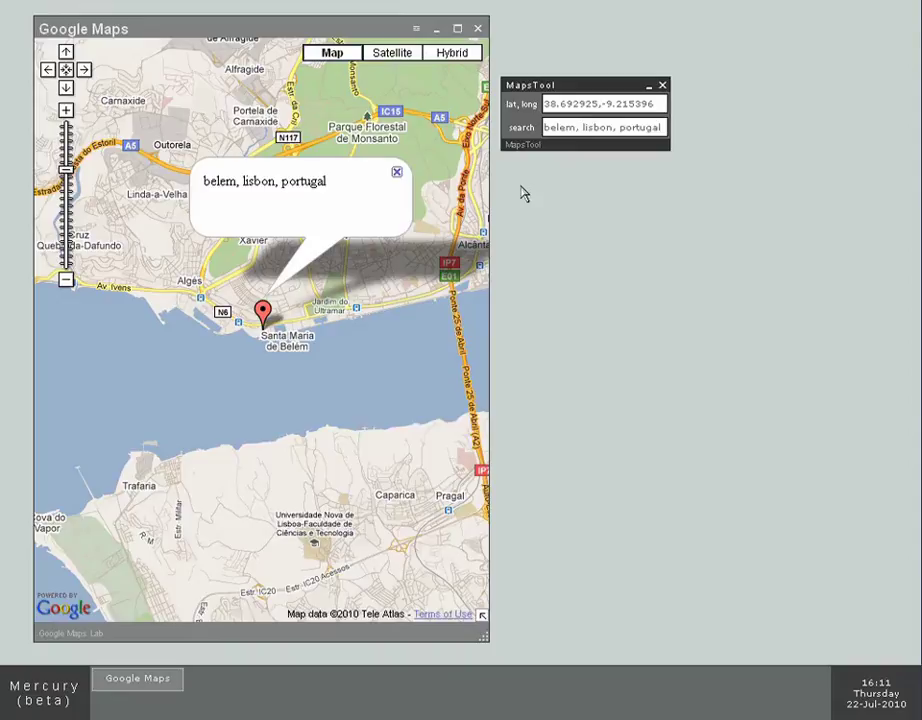
double_click(290, 362)
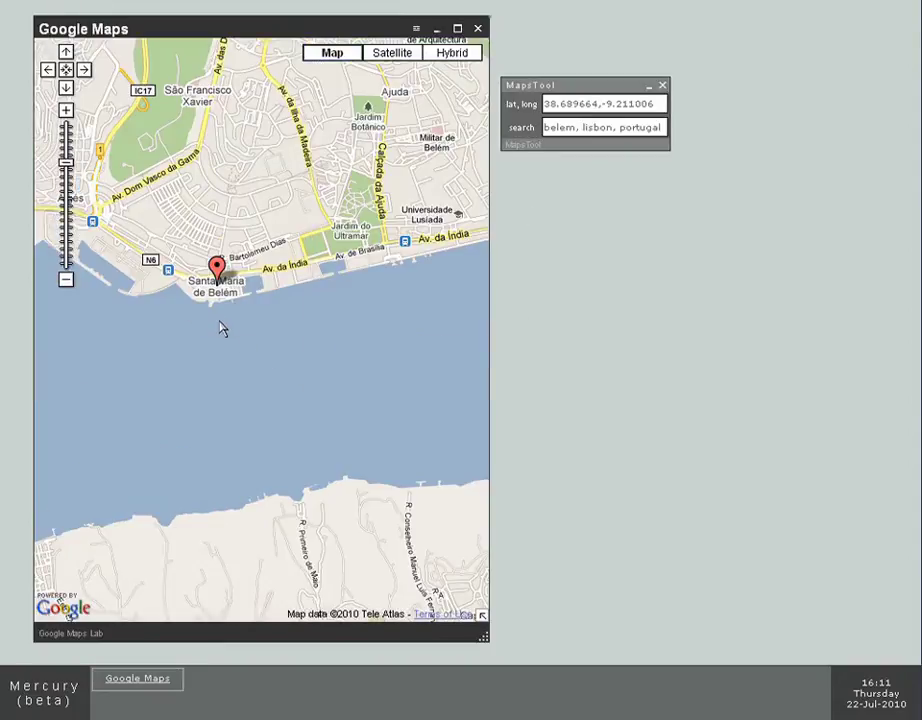
double_click(282, 292)
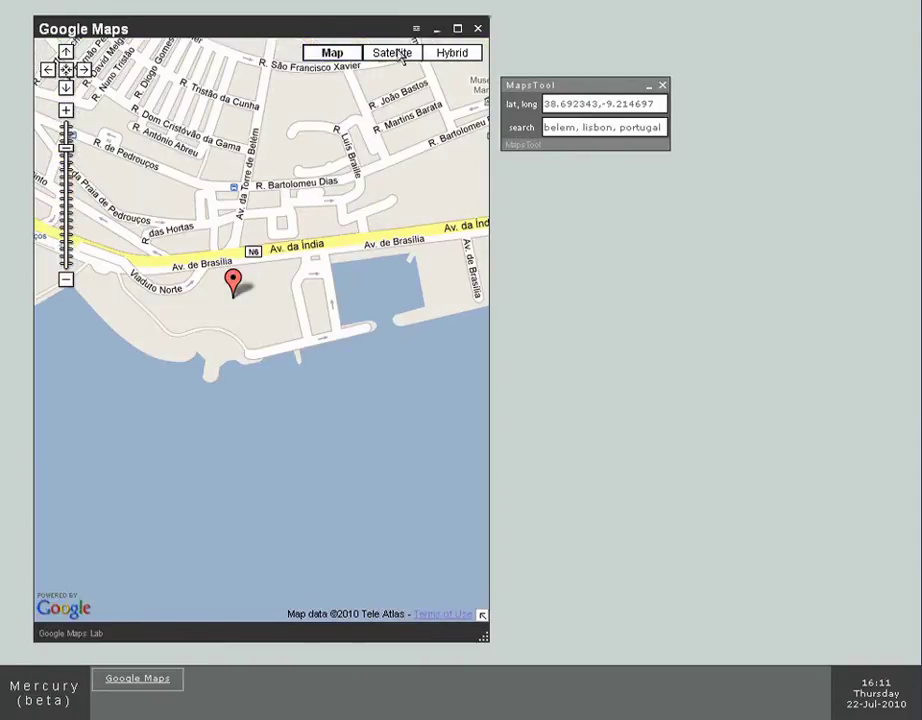
left_click(392, 52)
Step: Pan and zoom the satellite view to a close-up centred on the Belém tower
left_click_drag(214, 386, 312, 330)
double_click(312, 330)
double_click(281, 318)
double_click(223, 340)
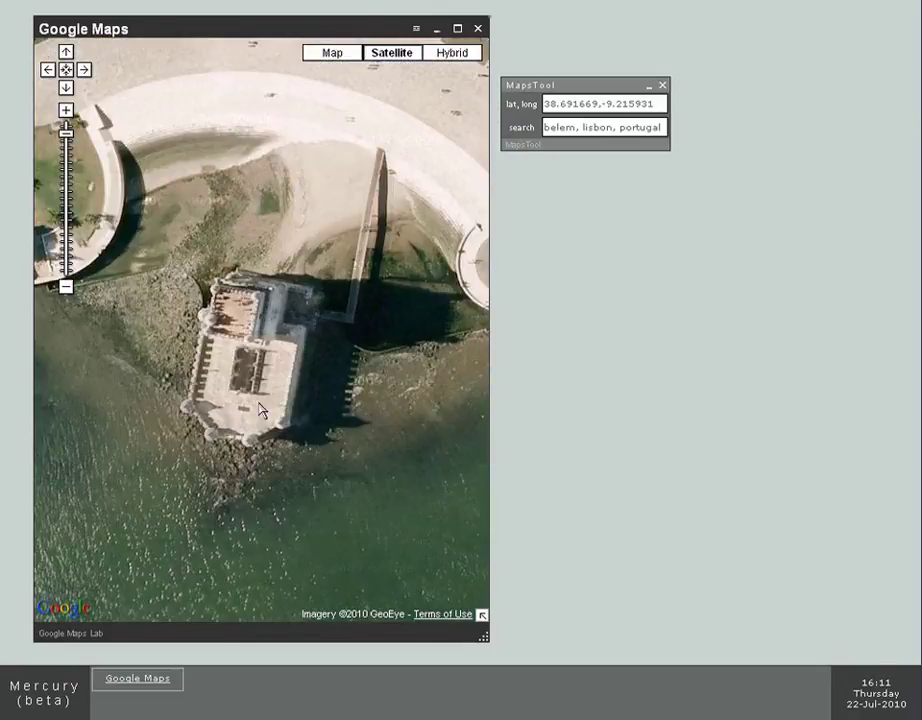
left_click_drag(274, 398, 300, 358)
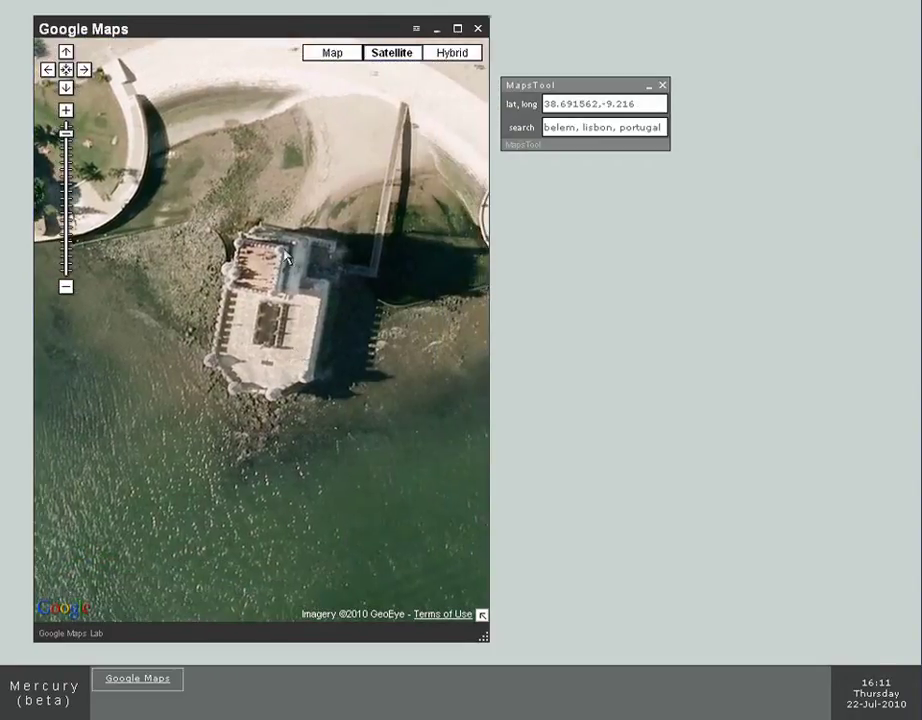
left_click(555, 88)
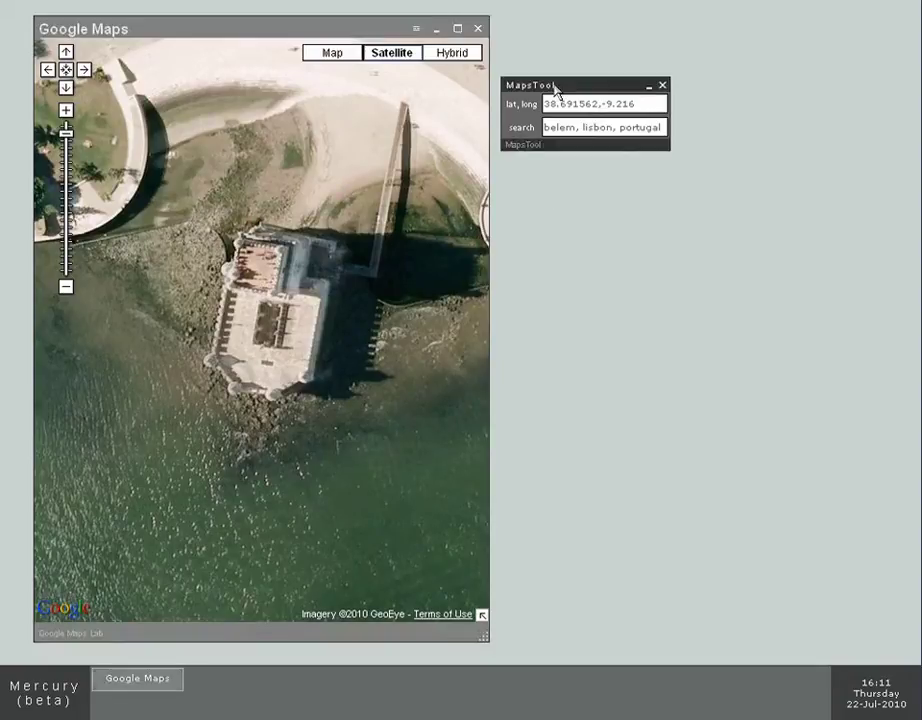
Step: Maximize and restore the Google Maps window, then nudge it into position
double_click(243, 32)
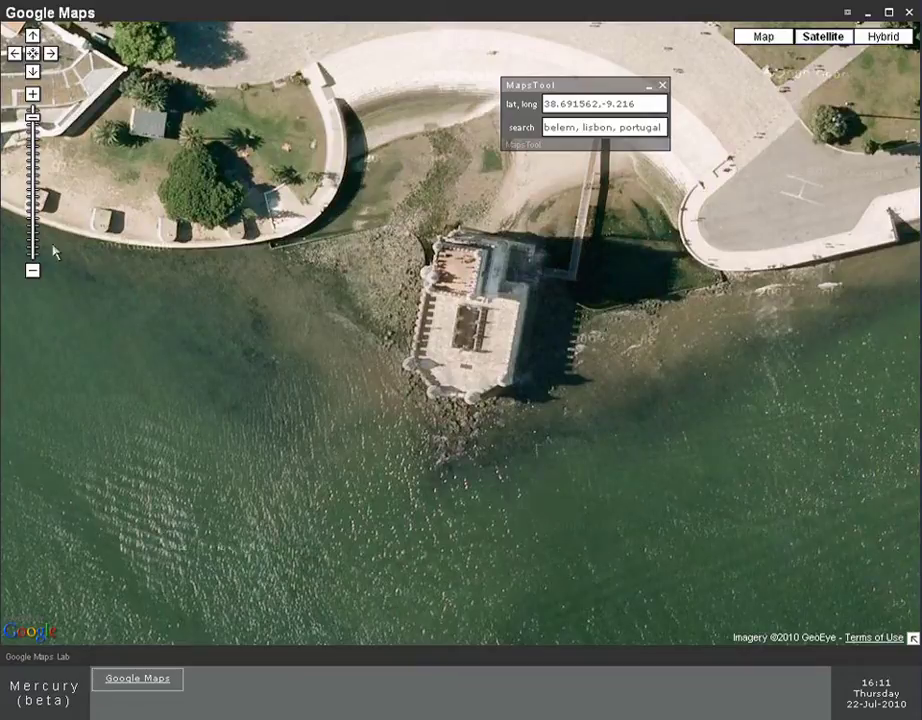
double_click(309, 12)
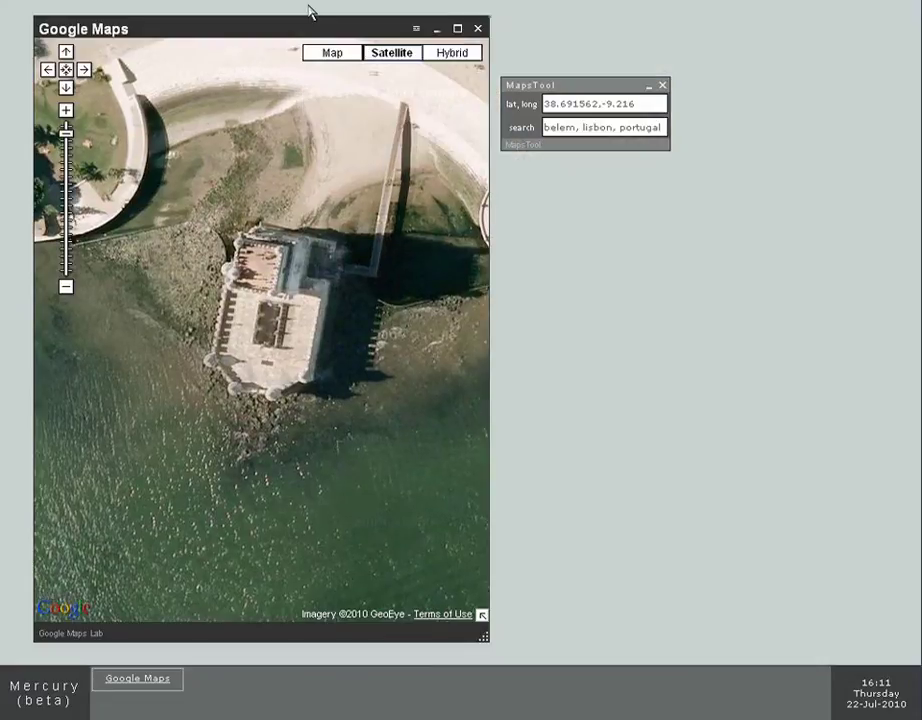
left_click_drag(224, 33, 220, 21)
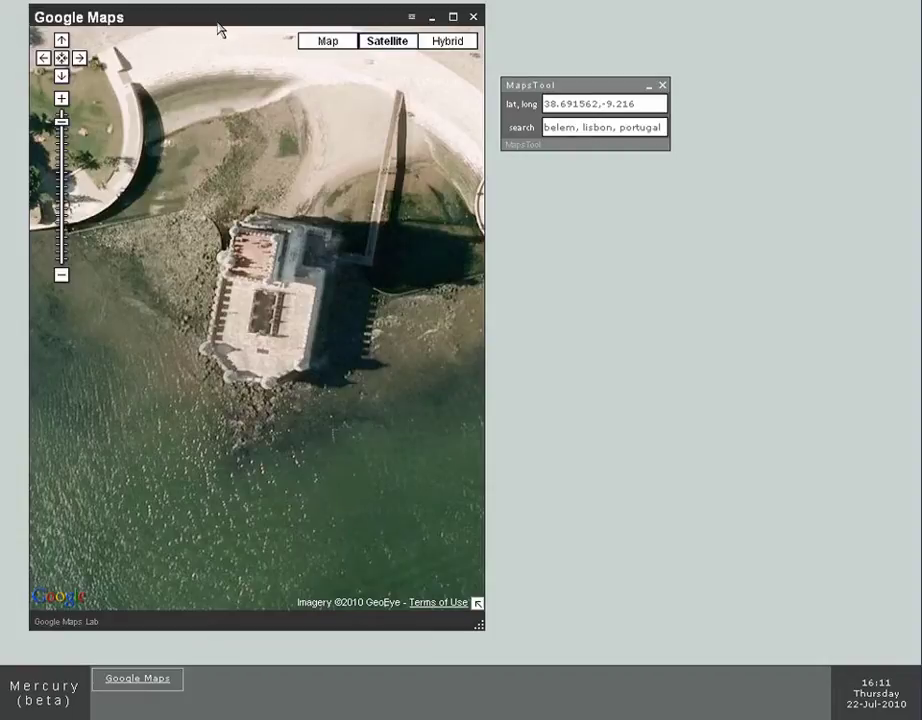
left_click_drag(224, 29, 231, 36)
Step: Open two more Google Maps windows from the start menu and spread them apart
left_click(42, 690)
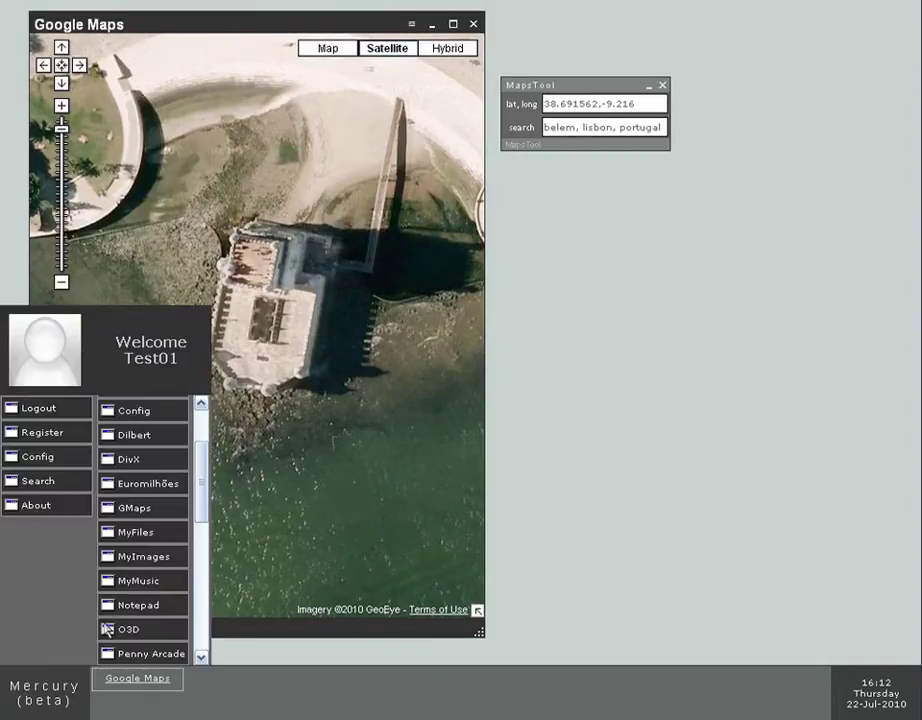
left_click(152, 510)
left_click_drag(450, 144, 548, 202)
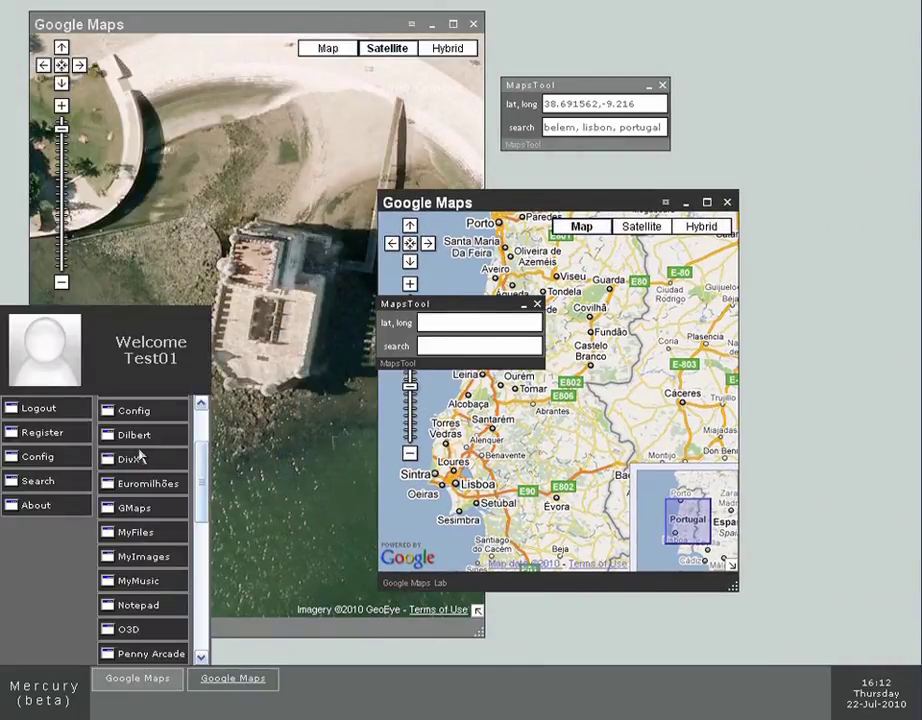
left_click(141, 516)
left_click_drag(438, 144, 226, 116)
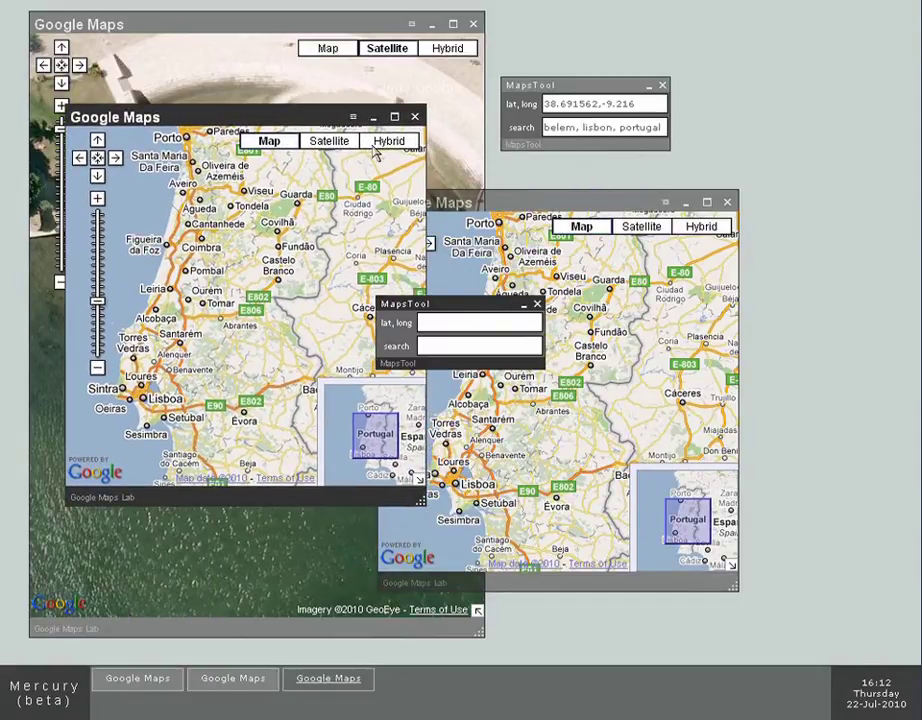
Step: Close the extra map windows with Alt+F4, leaving the Belém satellite view
left_click(663, 202)
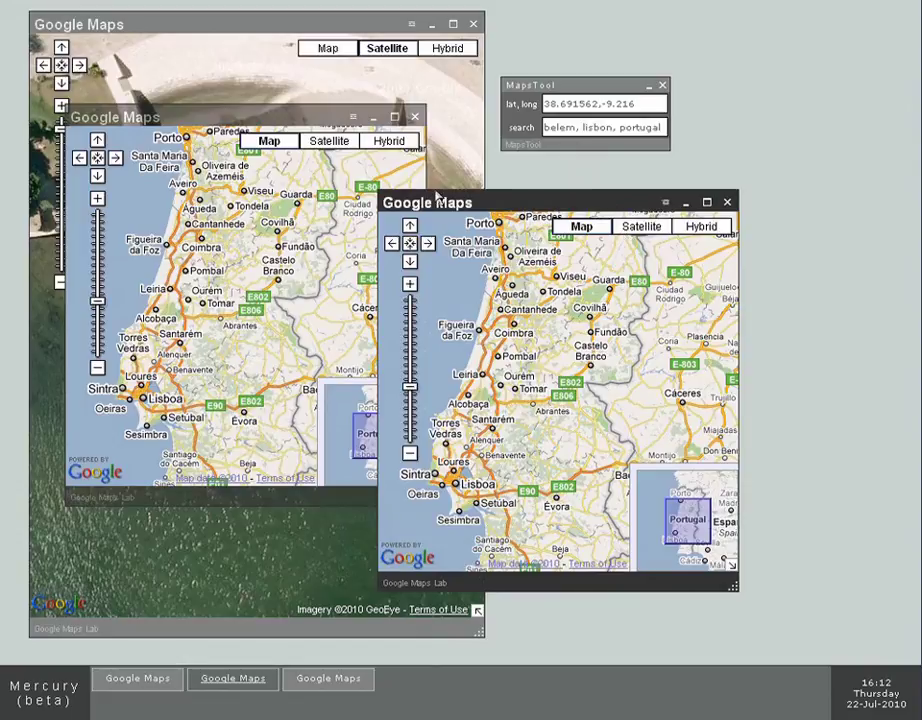
key("alt+F4")
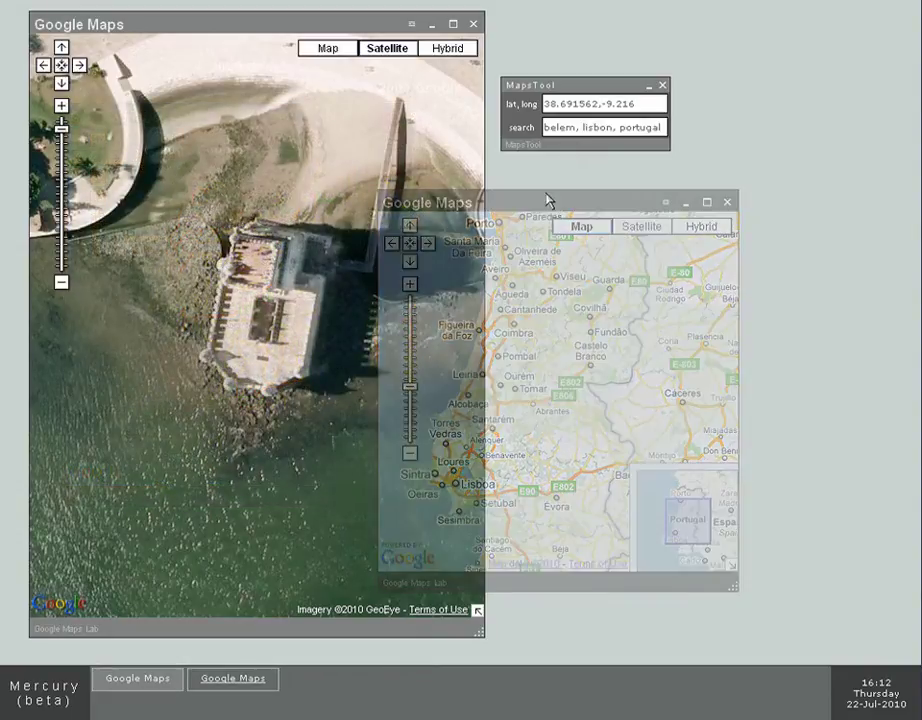
key("alt+F4")
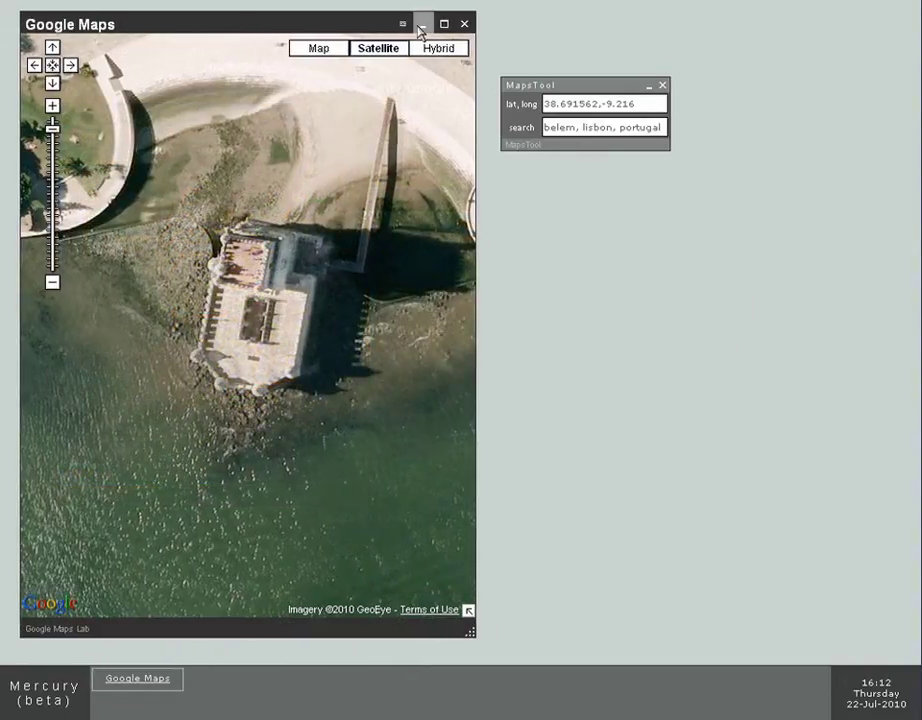
Step: Upload belem-tower-picture.jpg through Upload Files and the Windows file picker
left_click(44, 692)
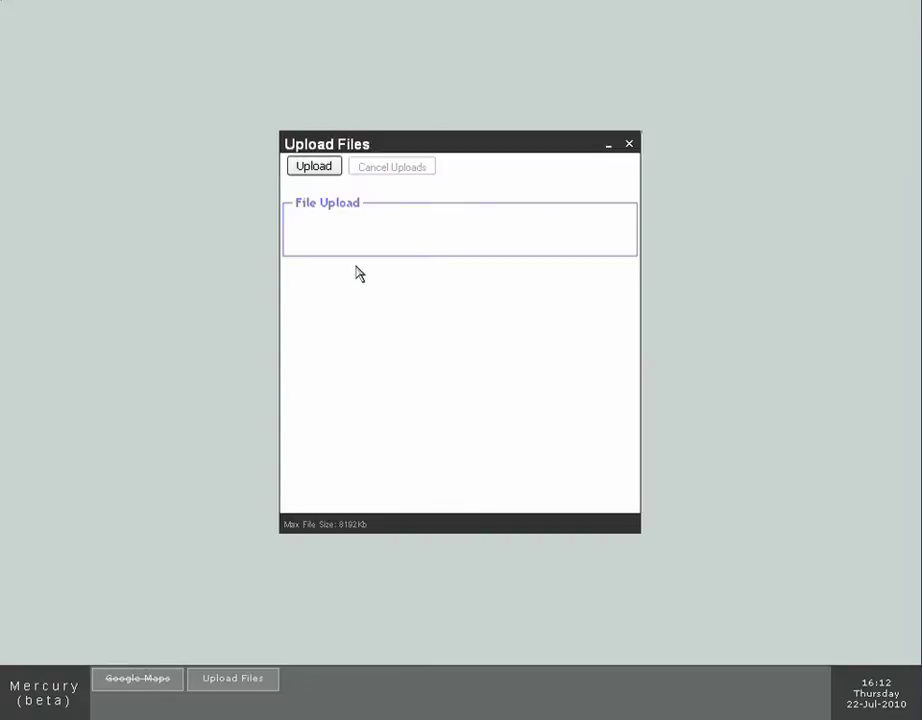
left_click_drag(422, 144, 587, 231)
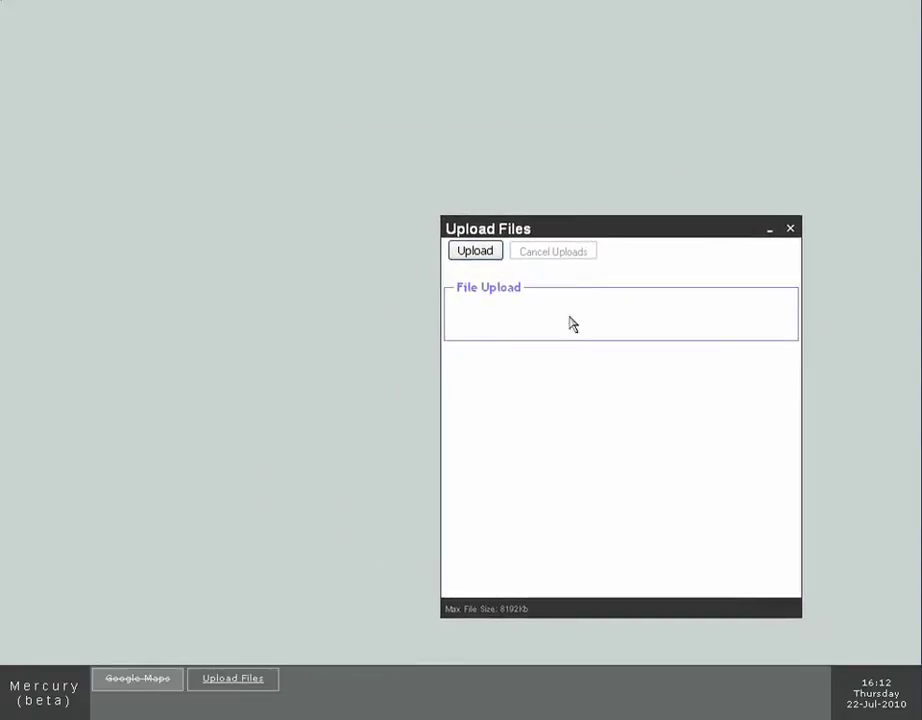
left_click(478, 256)
left_click_drag(206, 74, 24, 0)
left_click_drag(630, 488, 132, 515)
left_click(91, 473)
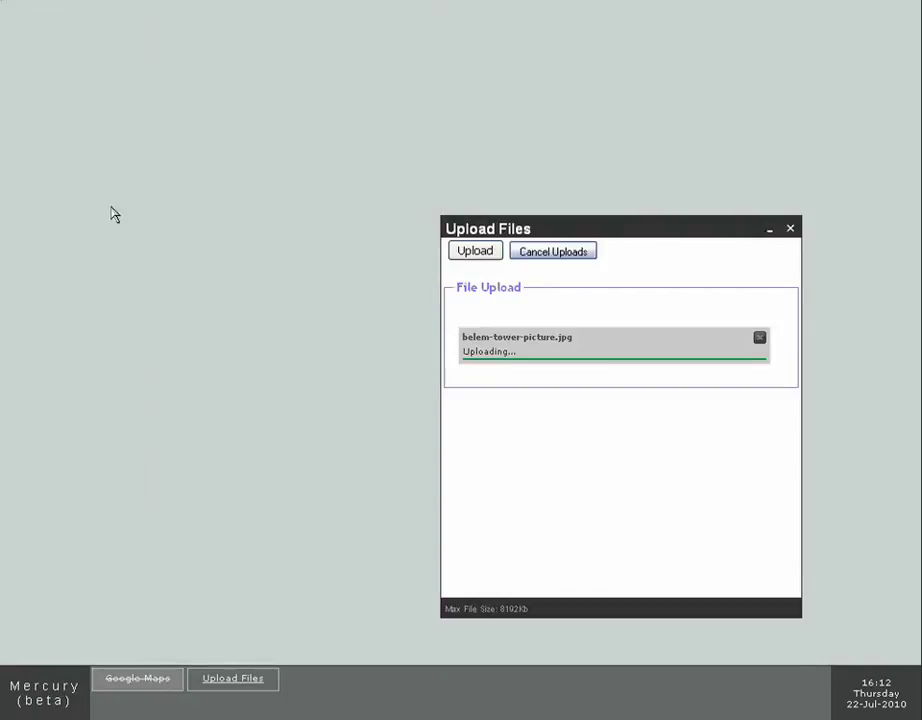
left_click_drag(606, 230, 680, 245)
Step: Close the upload window, open MyImages narrowed to about 270 px, with Options beside it
left_click(864, 243)
left_click(16, 692)
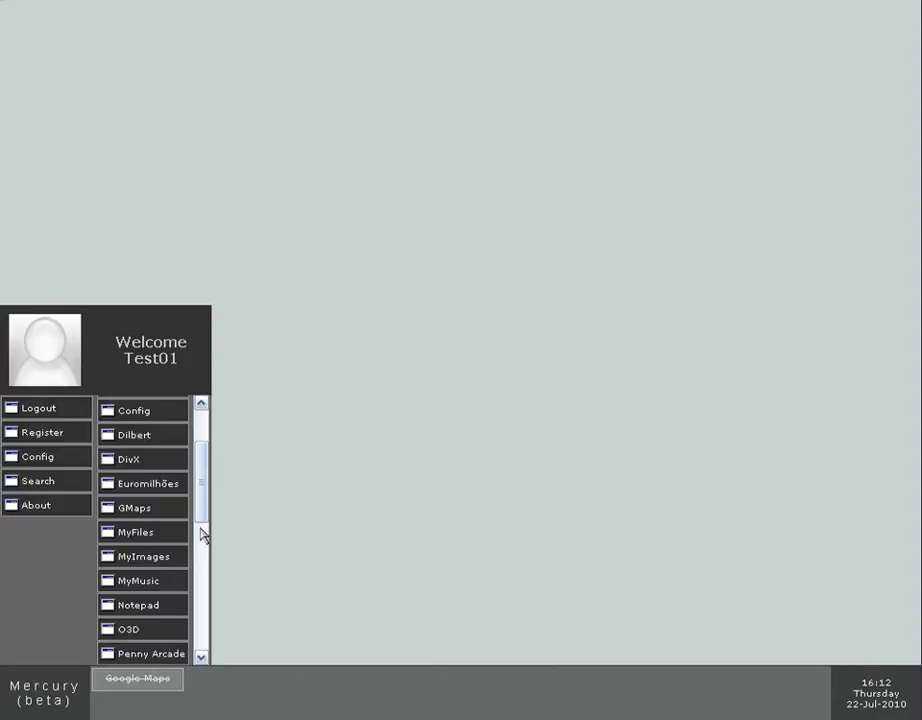
left_click(164, 558)
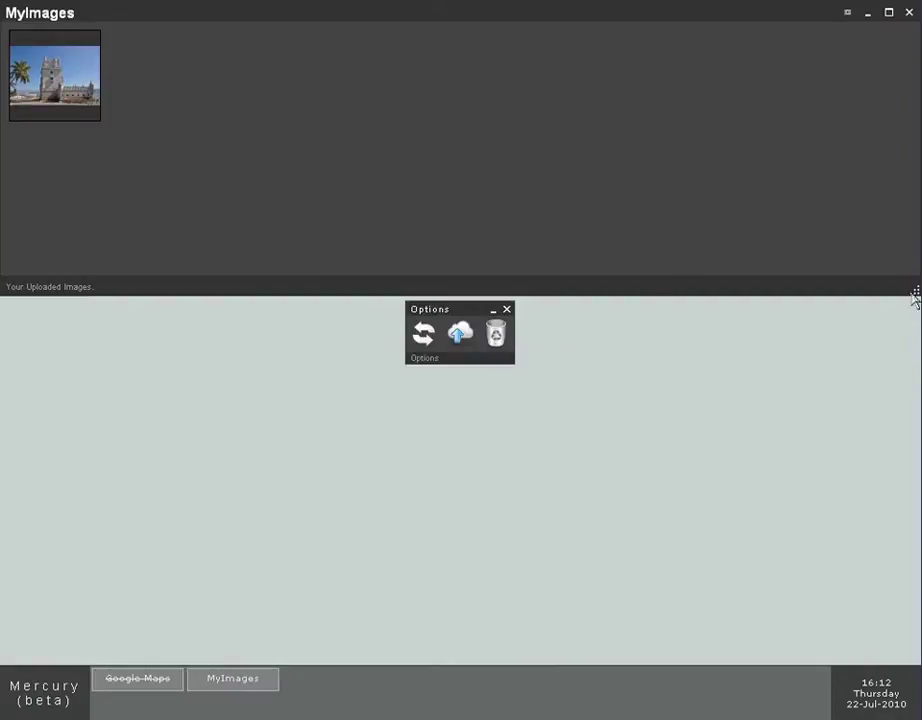
left_click_drag(912, 290, 266, 289)
left_click_drag(126, 31, 230, 104)
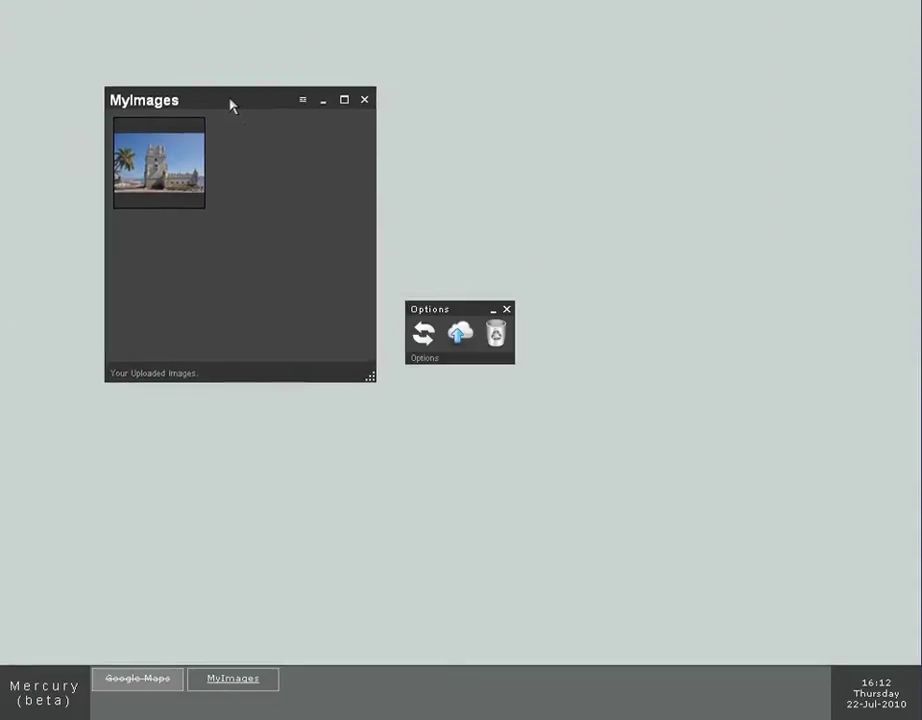
left_click_drag(449, 305, 471, 145)
Step: Open the Belem tower photo in Image Viewer and compare it with the restored satellite map
double_click(160, 168)
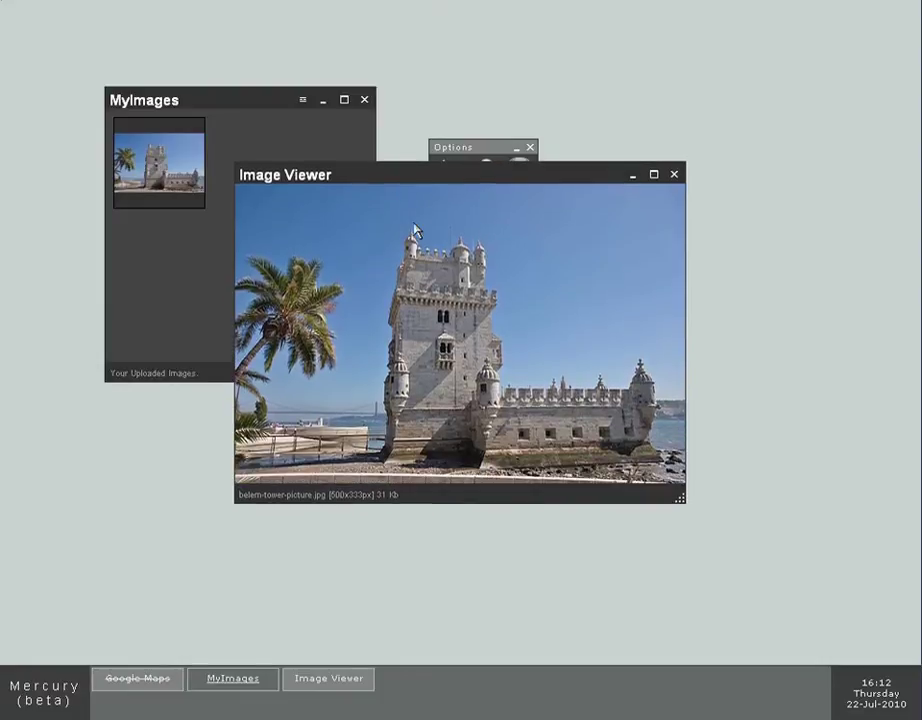
left_click_drag(368, 178, 583, 263)
left_click(164, 682)
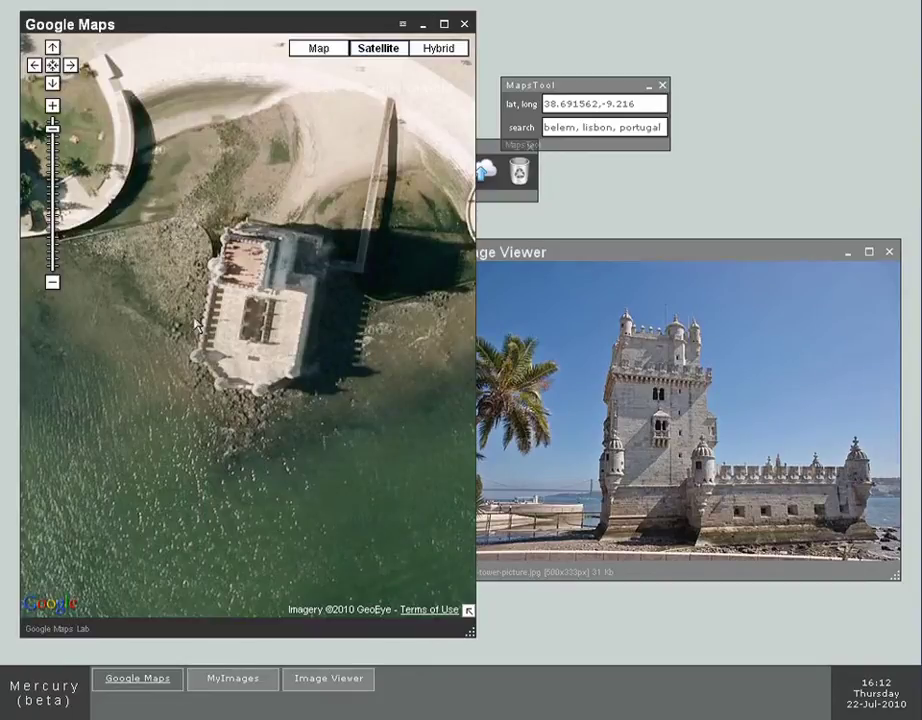
left_click_drag(143, 235, 228, 305)
left_click(621, 256)
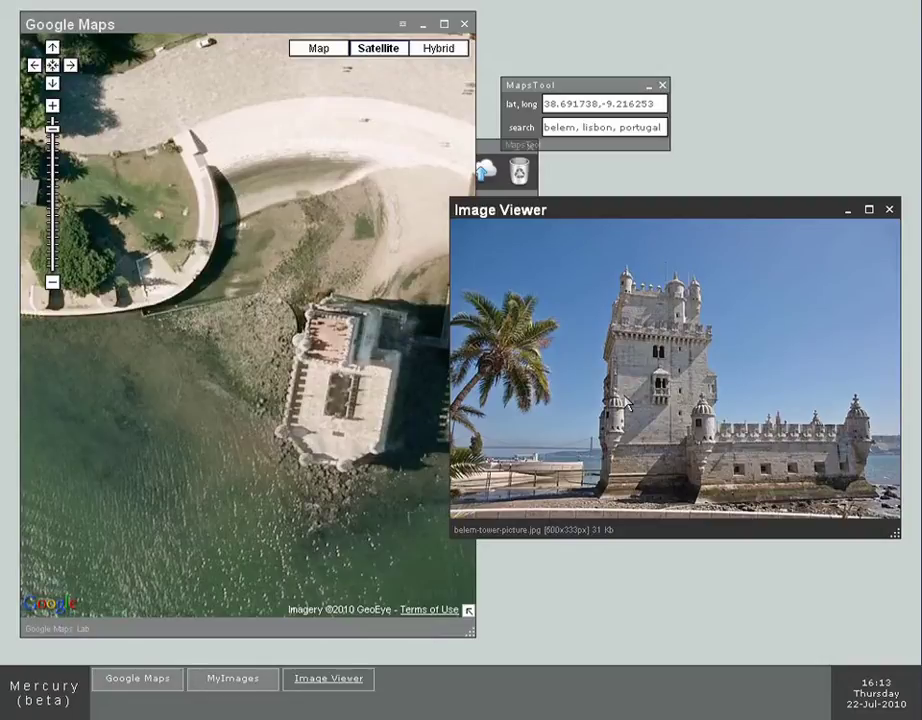
mouse_move(148, 25)
left_mouse_down()
mouse_move(136, 25)
mouse_move(145, 27)
left_mouse_up()
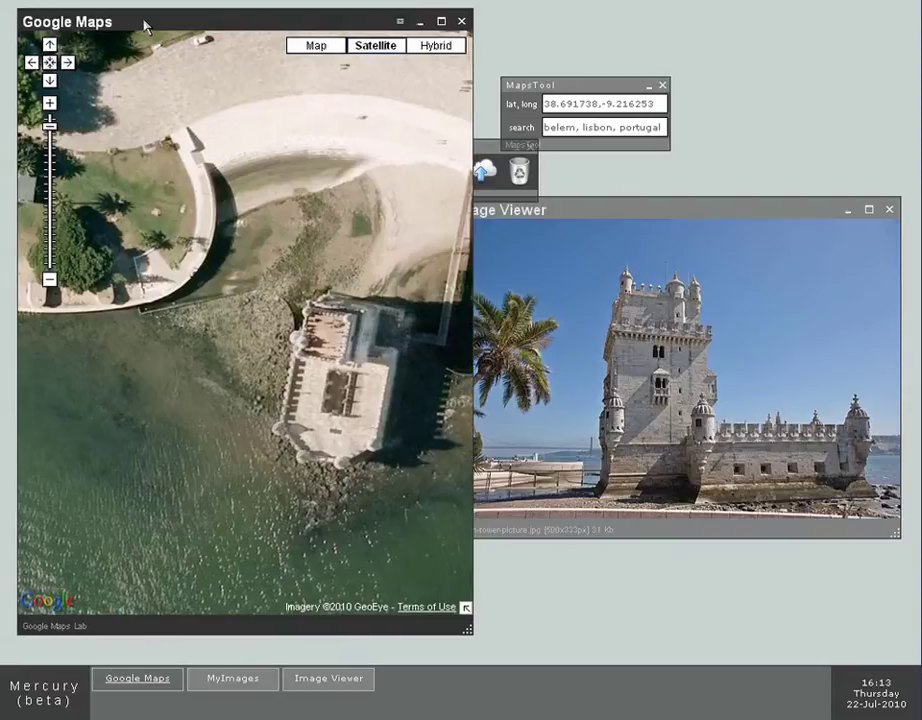
left_click(621, 218)
left_click_drag(619, 210, 600, 236)
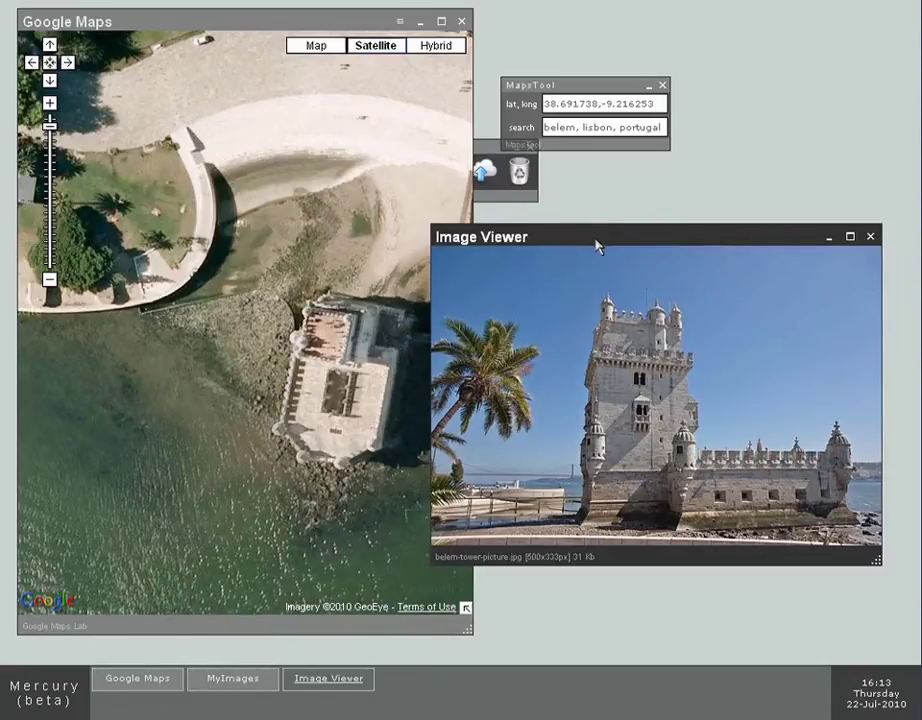
Step: Close Google Maps with its MapsTool, then close the Image Viewer
left_click(461, 21)
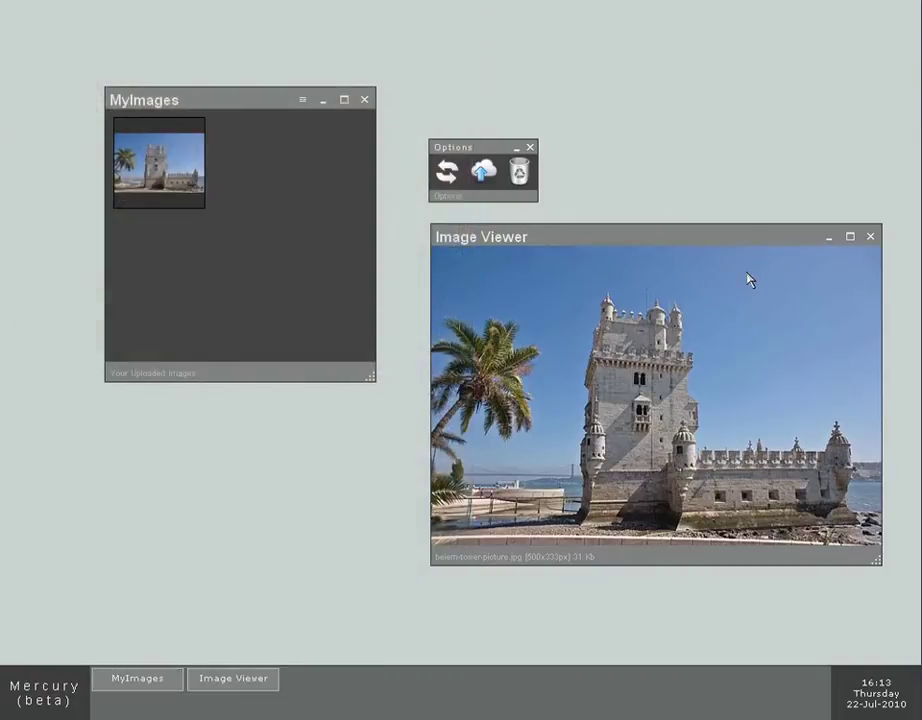
left_click_drag(707, 241, 679, 275)
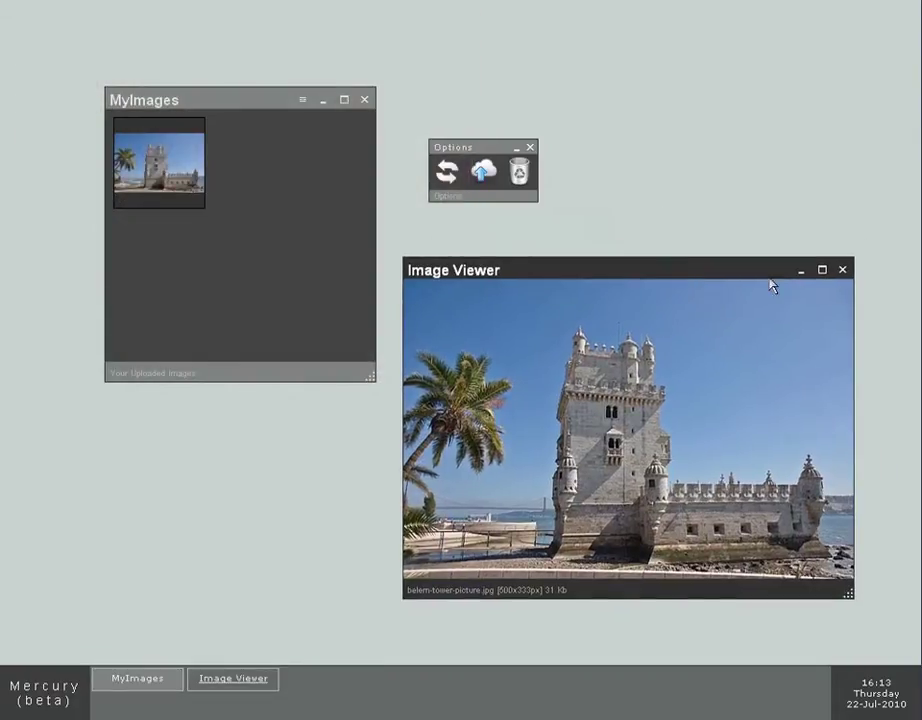
left_click(842, 270)
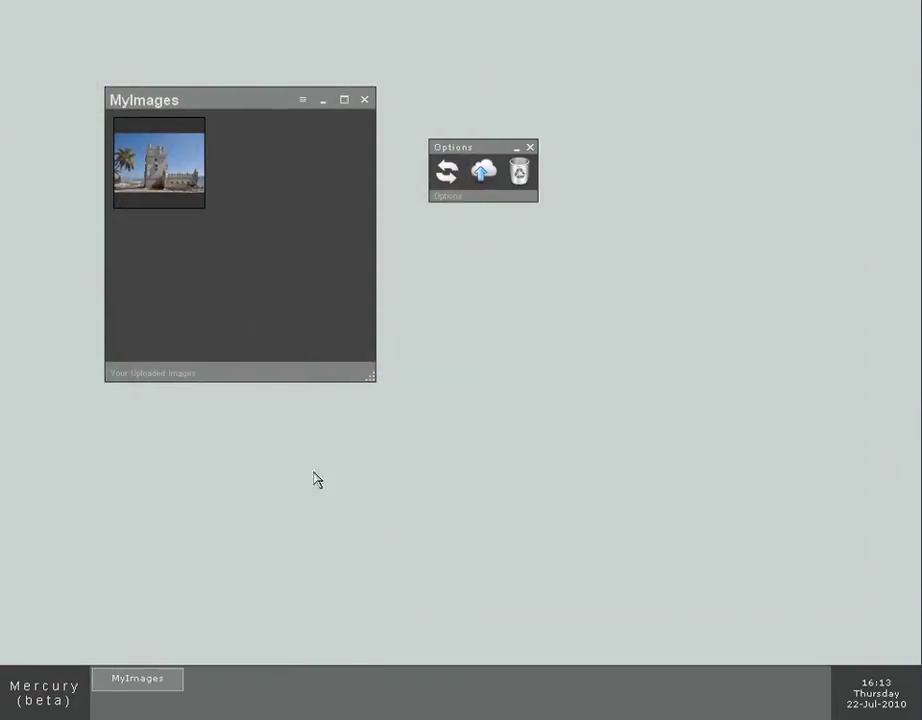
Step: Open Upload Files from the gallery's Options panel, rearrange MyImages and Options, and launch the file picker
left_click(483, 172)
left_click_drag(381, 152, 602, 236)
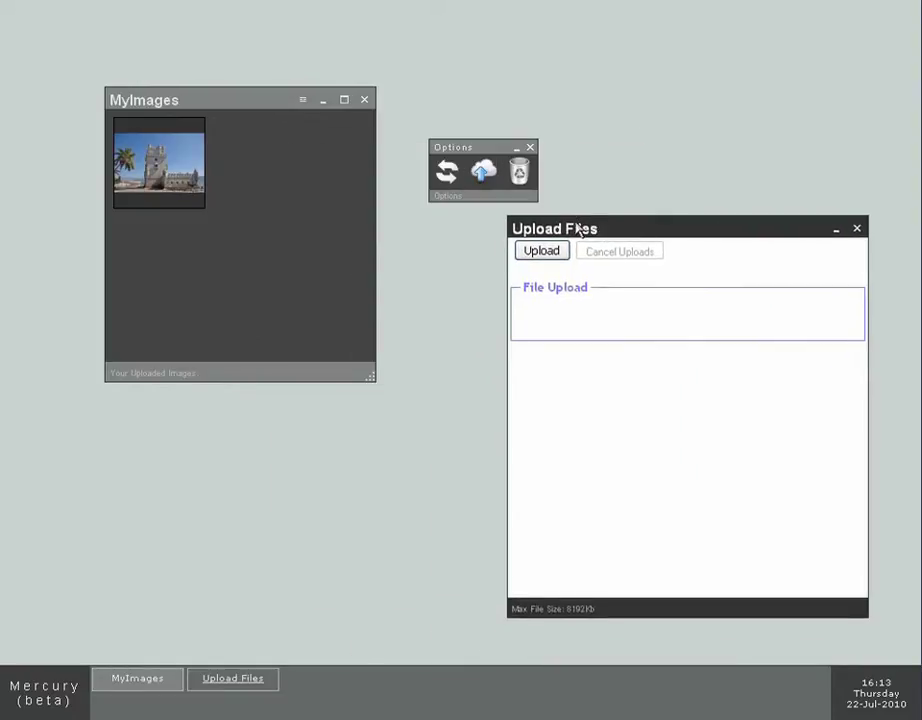
left_click_drag(224, 101, 154, 59)
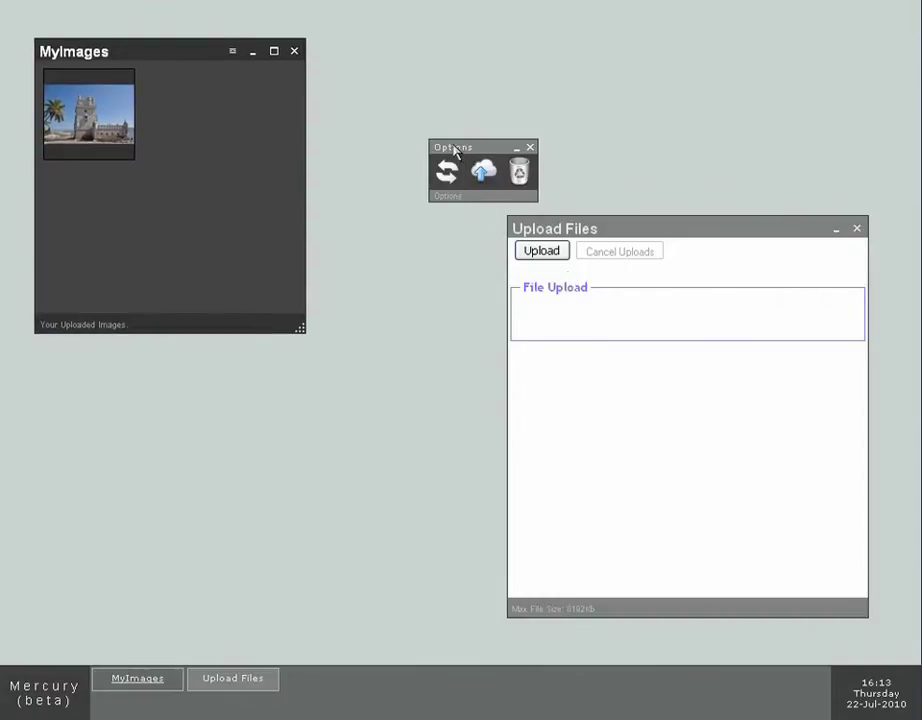
left_click_drag(457, 148, 368, 58)
left_click(665, 228)
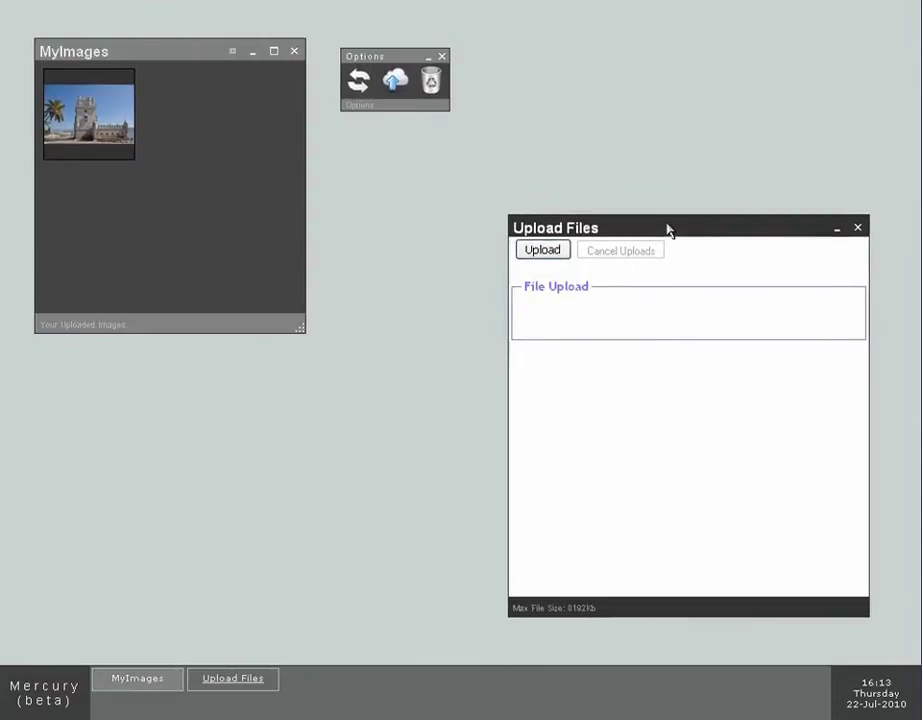
left_click(552, 254)
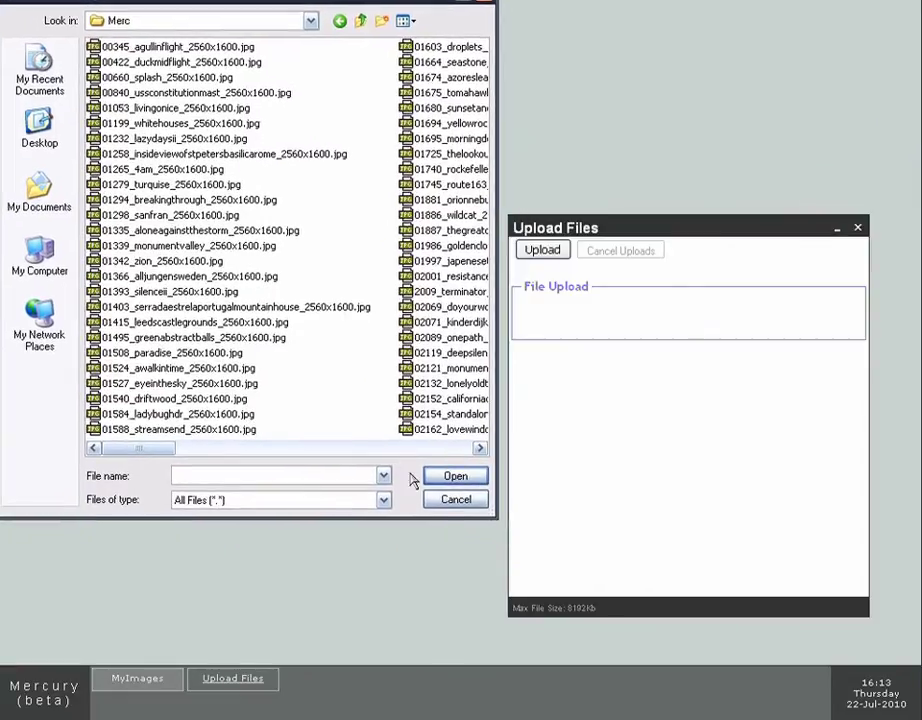
Step: Enlarge the file picker and show the Merc folder's files as thumbnails
left_click_drag(494, 522, 898, 715)
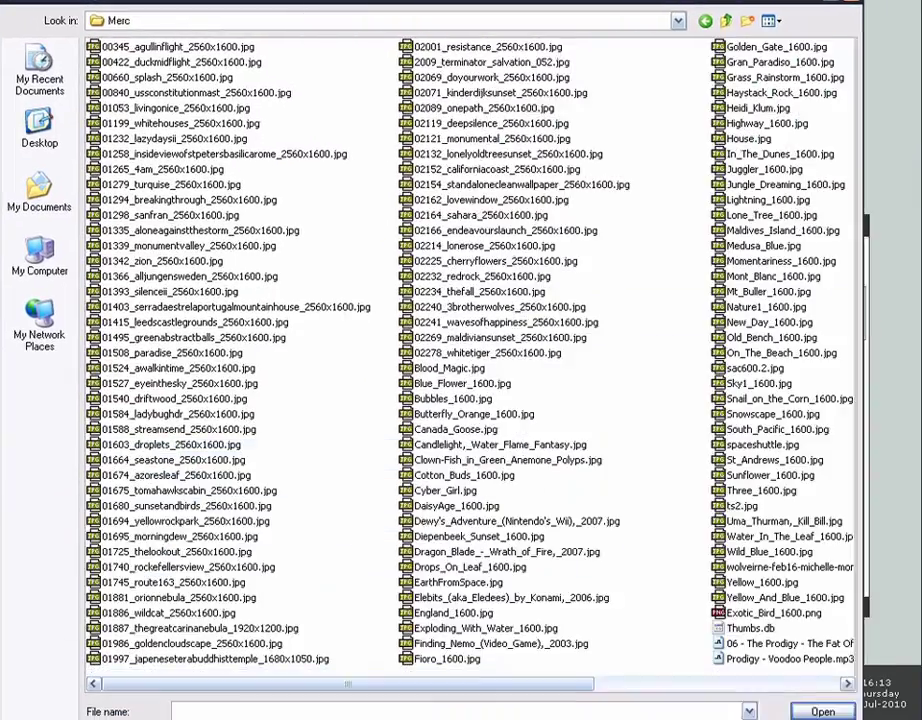
right_click(349, 191)
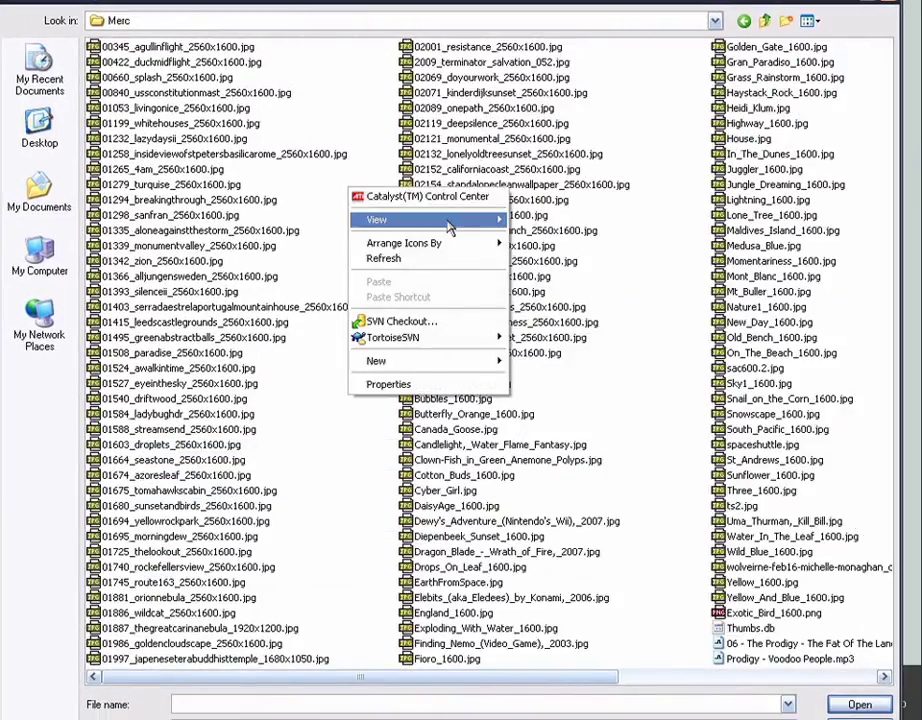
mouse_move(449, 220)
left_click(566, 224)
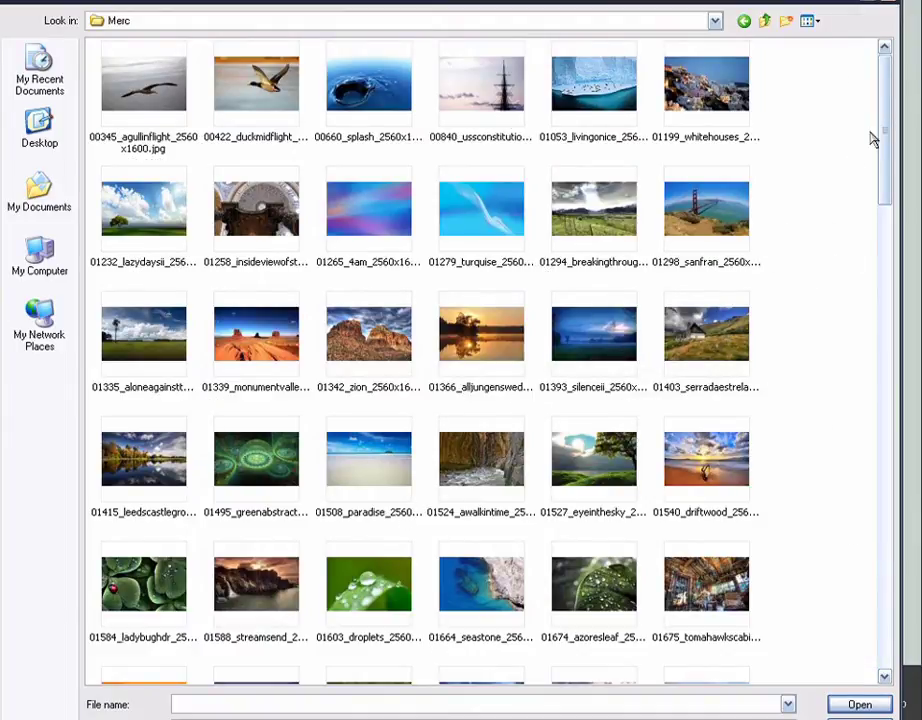
scroll(888, 148, "down", 1)
left_click_drag(888, 148, 907, 594)
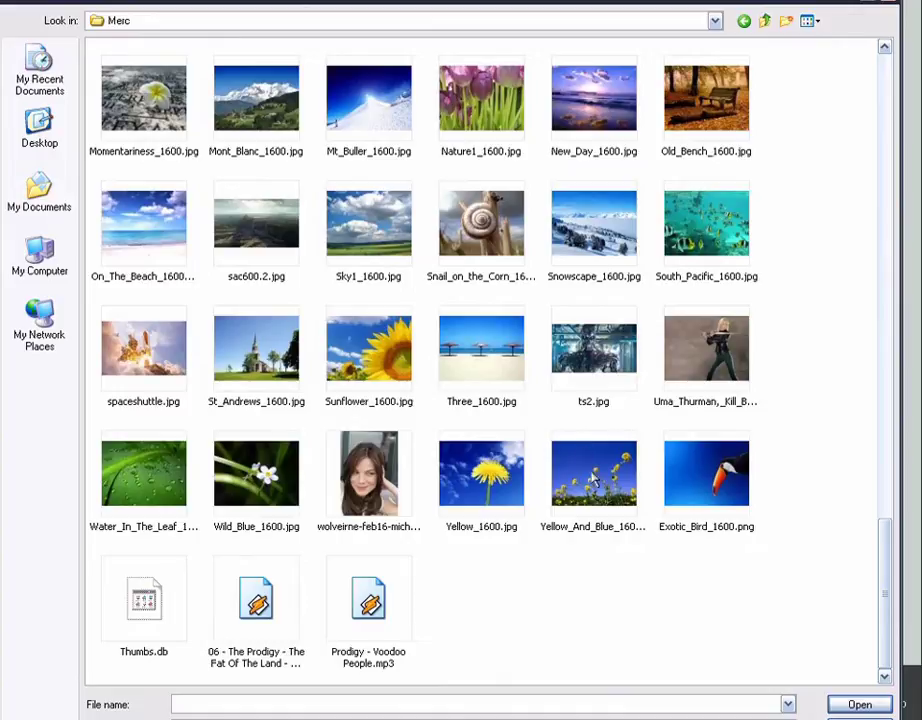
Step: Select Wild_Blue_1600.jpg, two portrait photos, House.jpg and the Finding Nemo picture
left_click(253, 508)
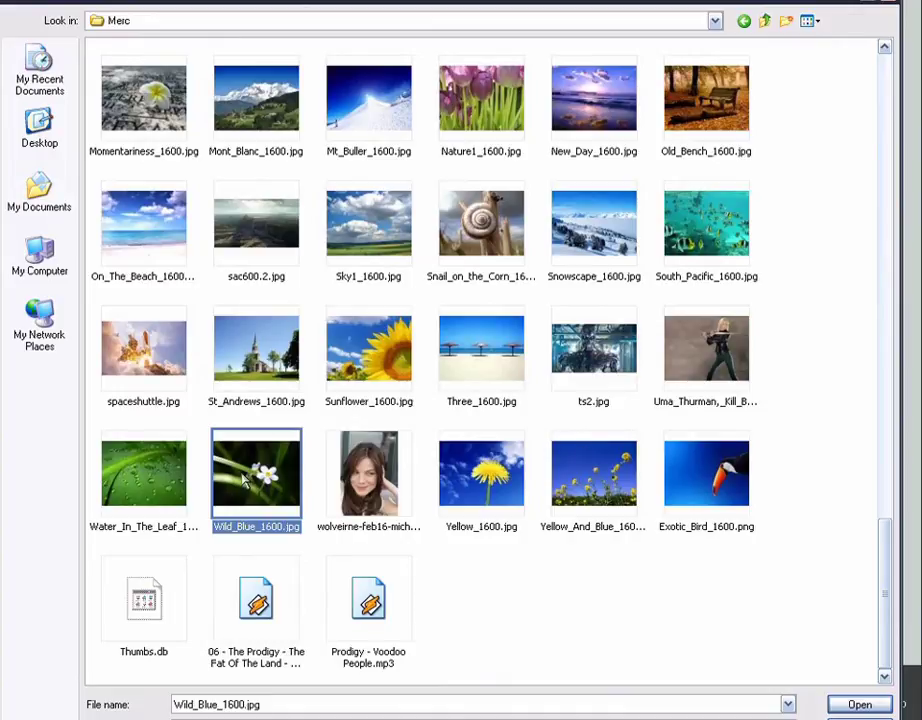
left_click(706, 360, "ctrl")
scroll(887, 555, "up", 4)
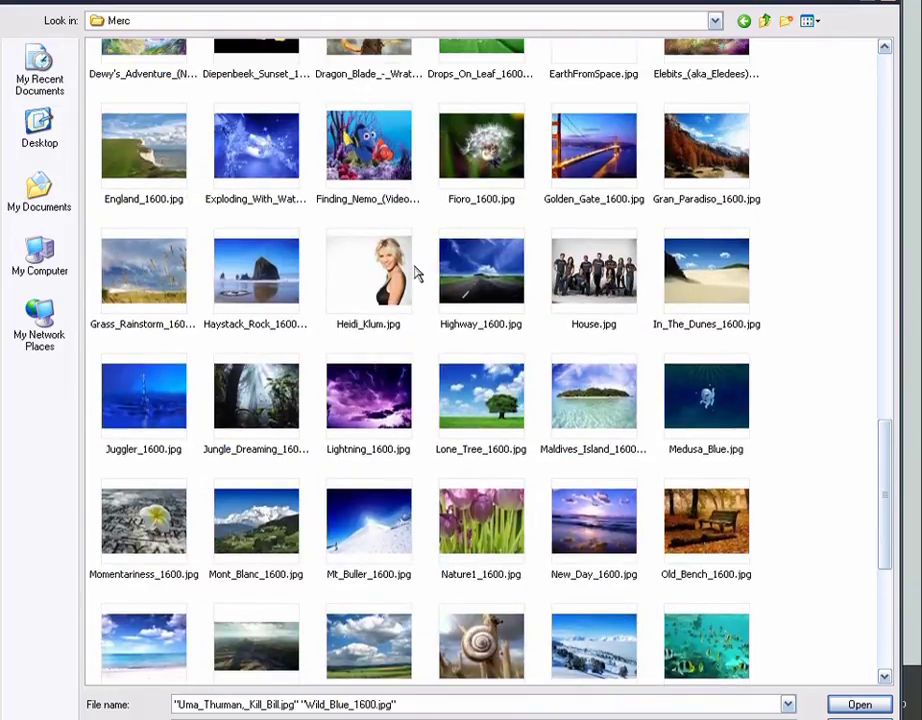
left_click(405, 280, "ctrl")
scroll(889, 539, "up", 2)
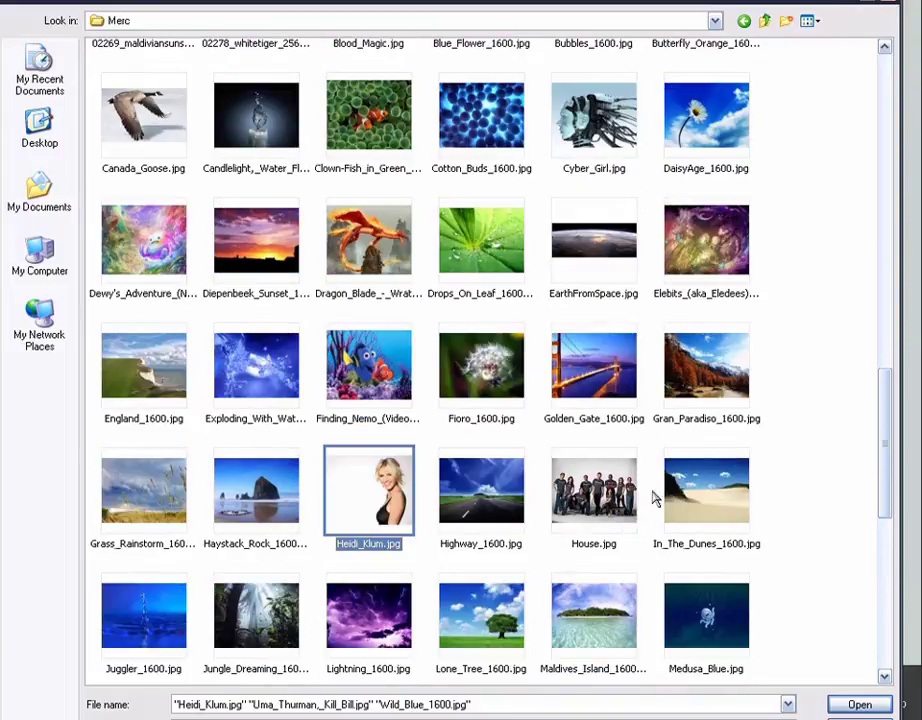
left_click(594, 490, "ctrl")
left_click(368, 365, "ctrl")
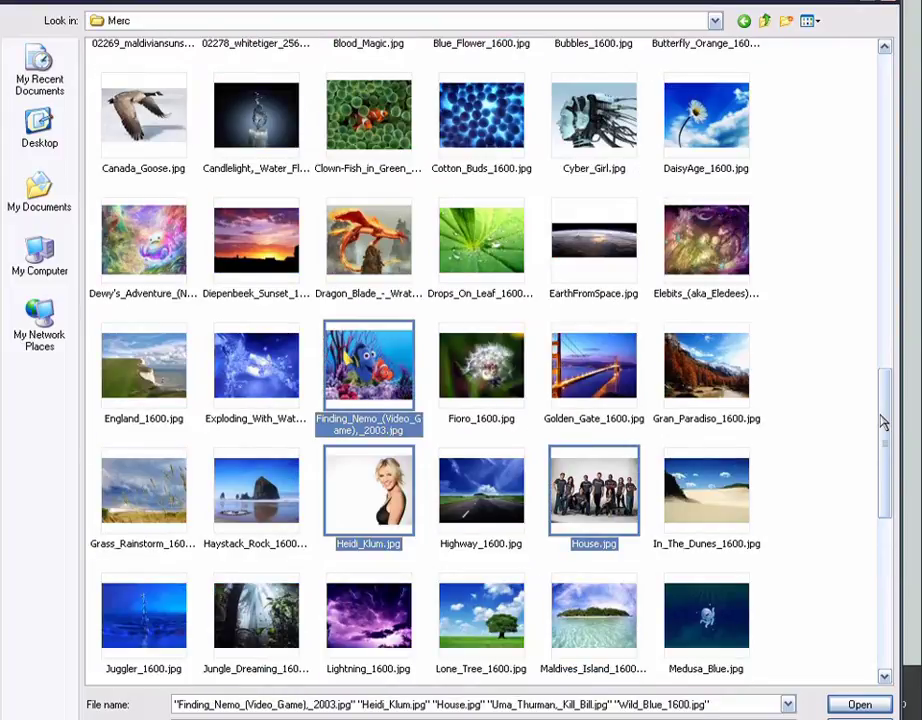
Step: Add the dragon, clownfish, cherry blossom and red rose pictures and start the upload
scroll(892, 422, "up", 4)
left_click(368, 603, "ctrl")
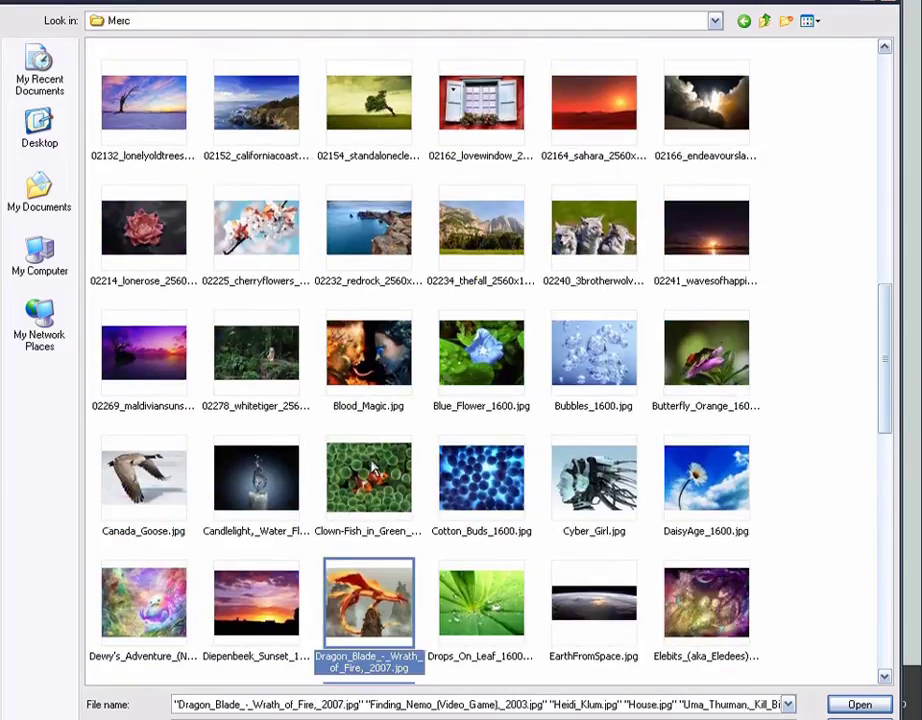
left_click(372, 468, "ctrl")
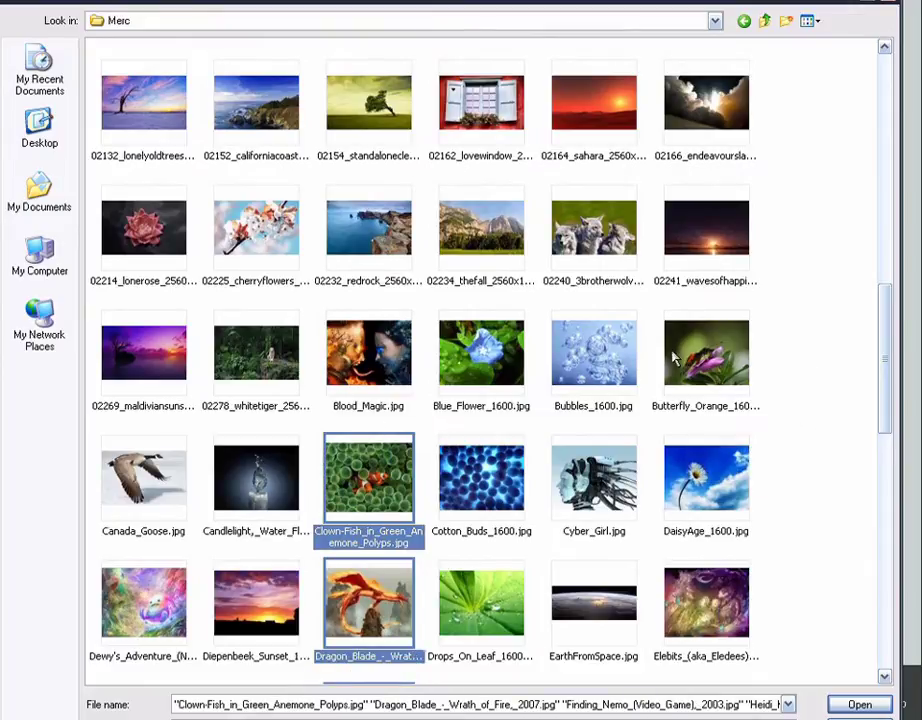
left_click(250, 235, "ctrl")
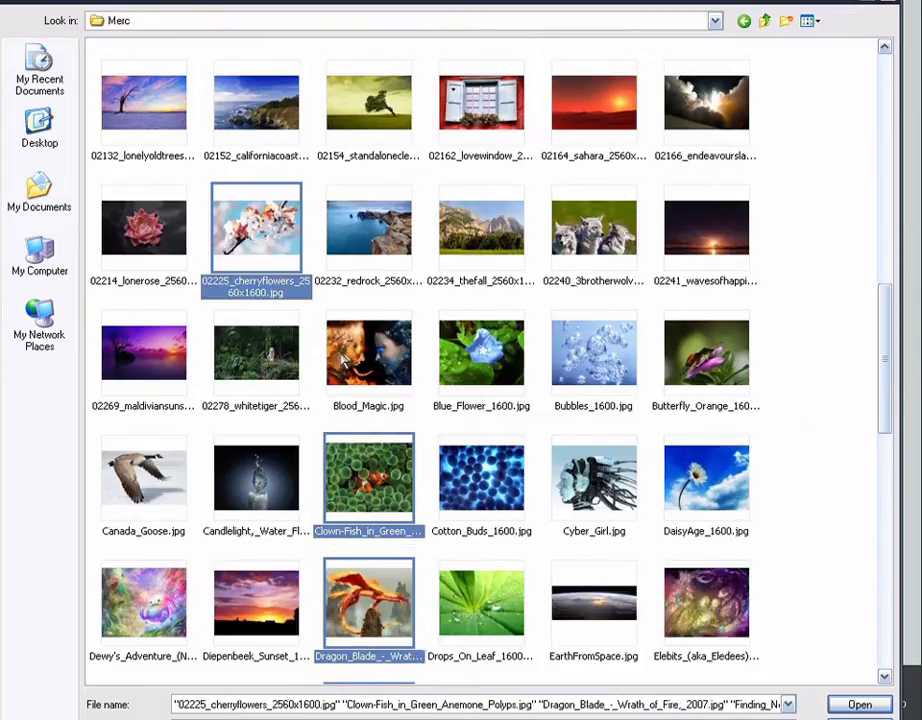
left_click(140, 240, "ctrl")
left_click(872, 705)
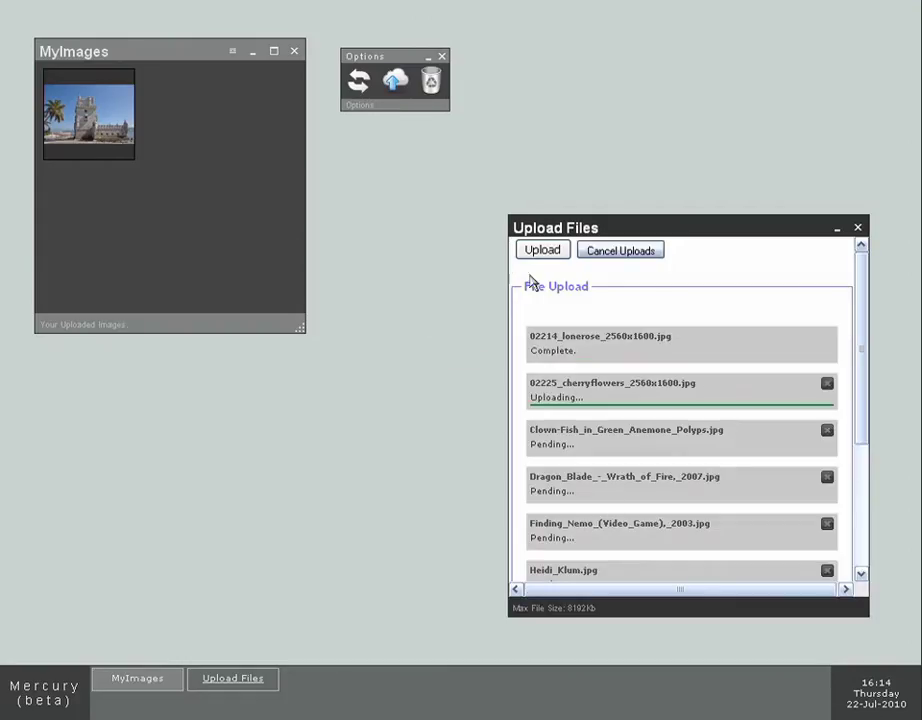
Step: Move the Upload Files window aside and scroll its list until every image shows Complete
left_click_drag(693, 228, 684, 212)
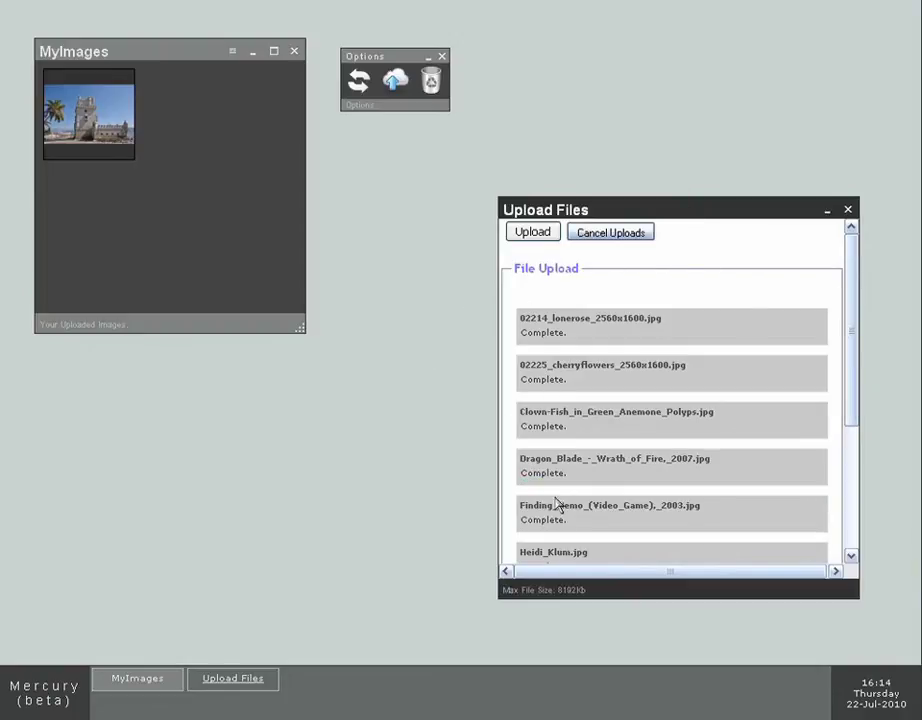
left_click_drag(858, 266, 855, 408)
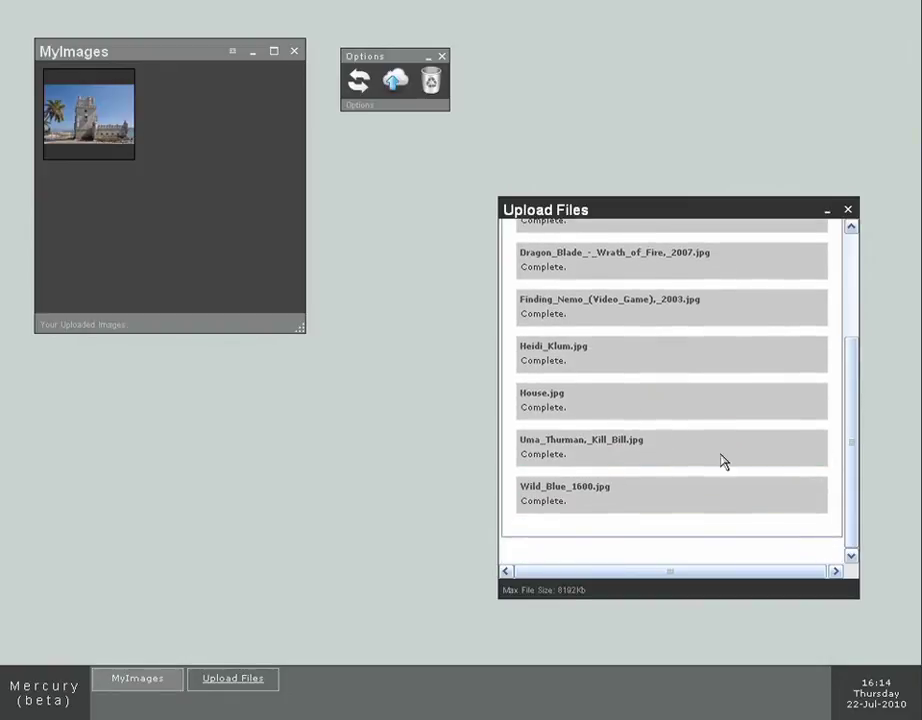
left_click_drag(854, 455, 854, 350)
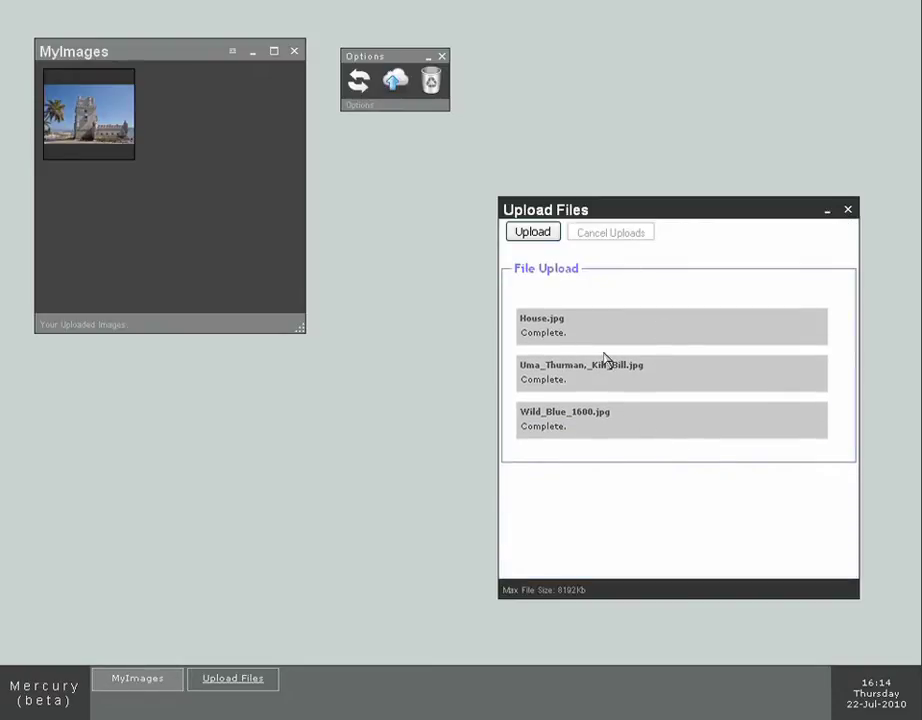
left_click_drag(599, 212, 606, 177)
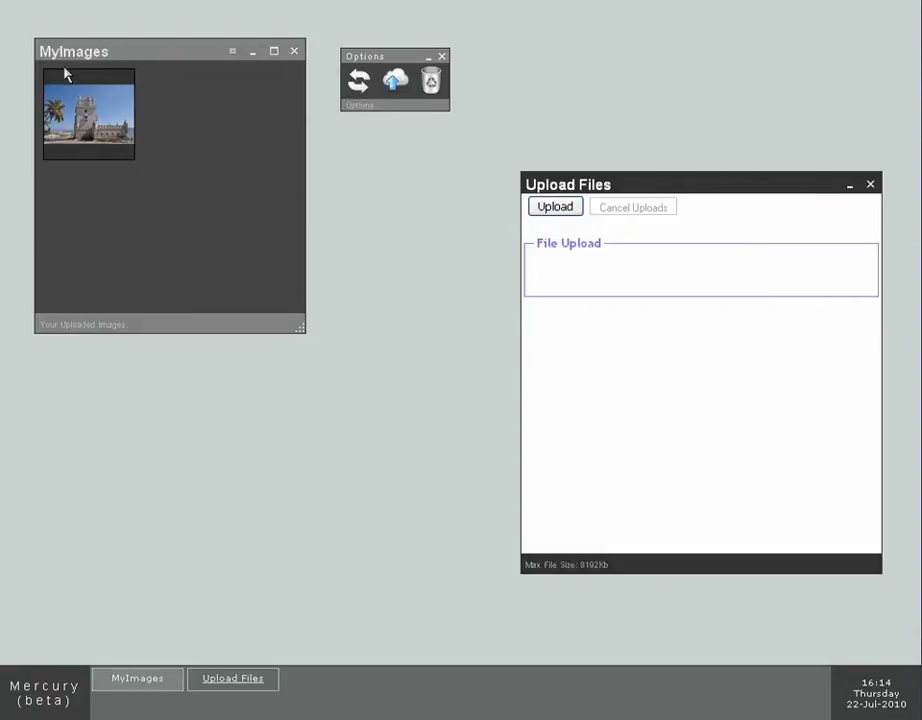
Step: Refresh the MyImages gallery and enlarge its window to show the new thumbnails
left_click_drag(66, 56, 47, 46)
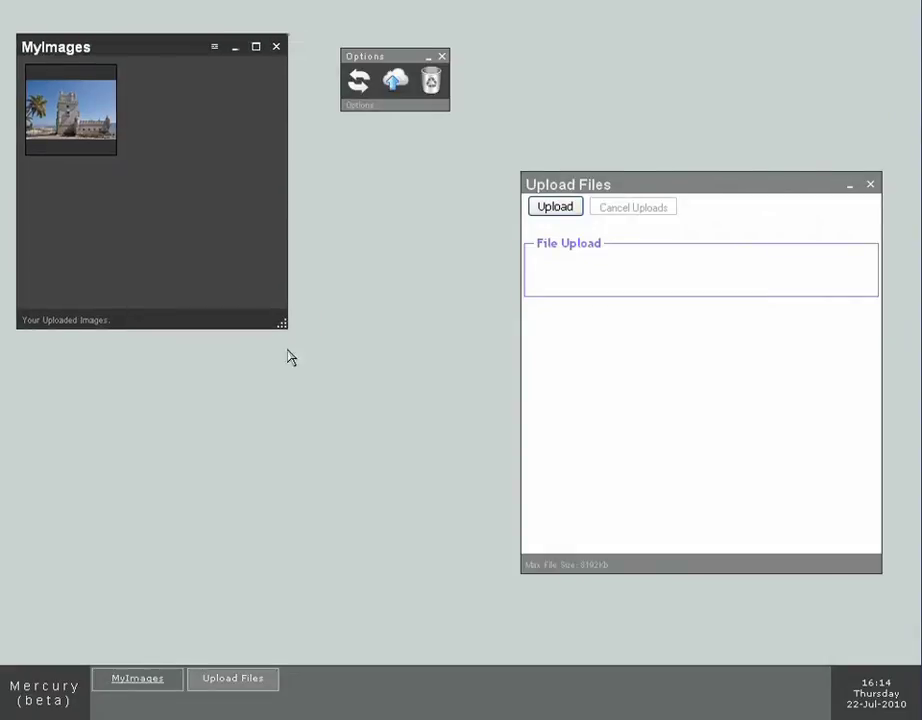
left_click(360, 85)
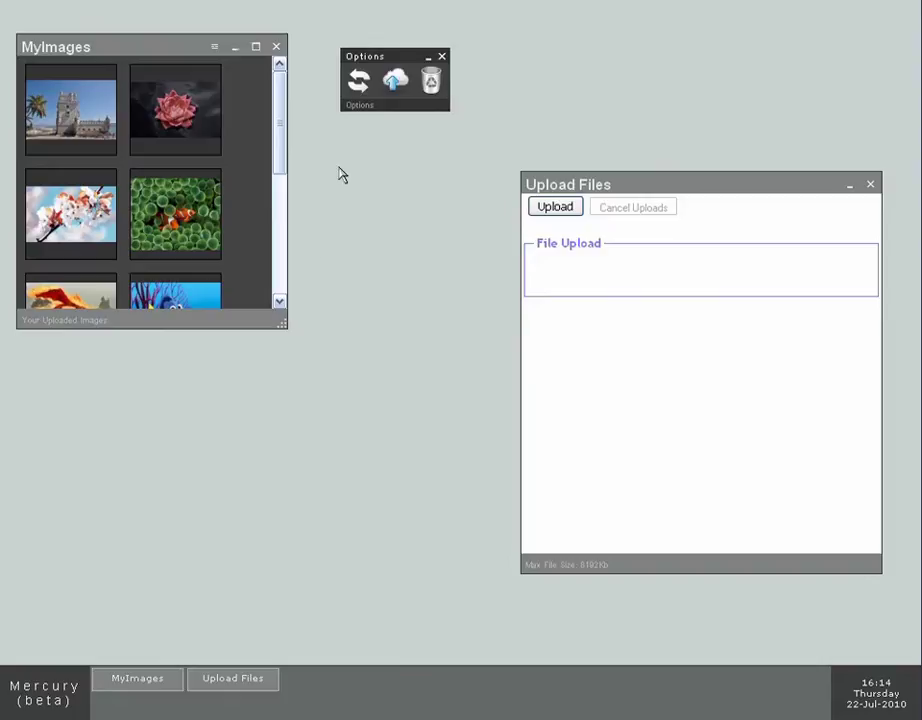
left_click_drag(284, 322, 482, 396)
Step: Move Options to the top right, close Upload Files, and nudge the gallery into place
left_click_drag(407, 60, 590, 41)
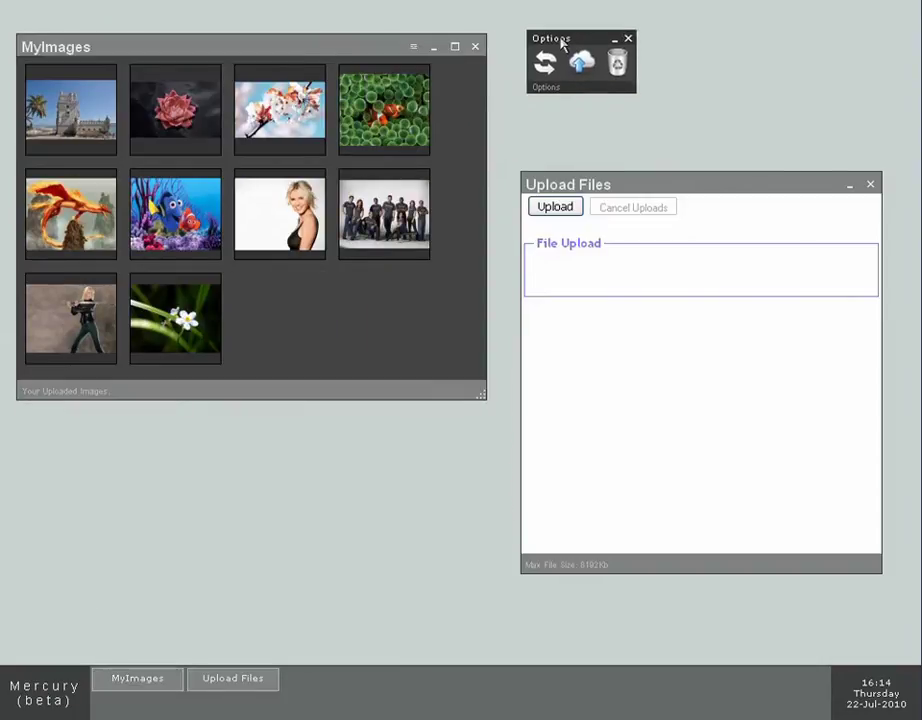
left_click(871, 187)
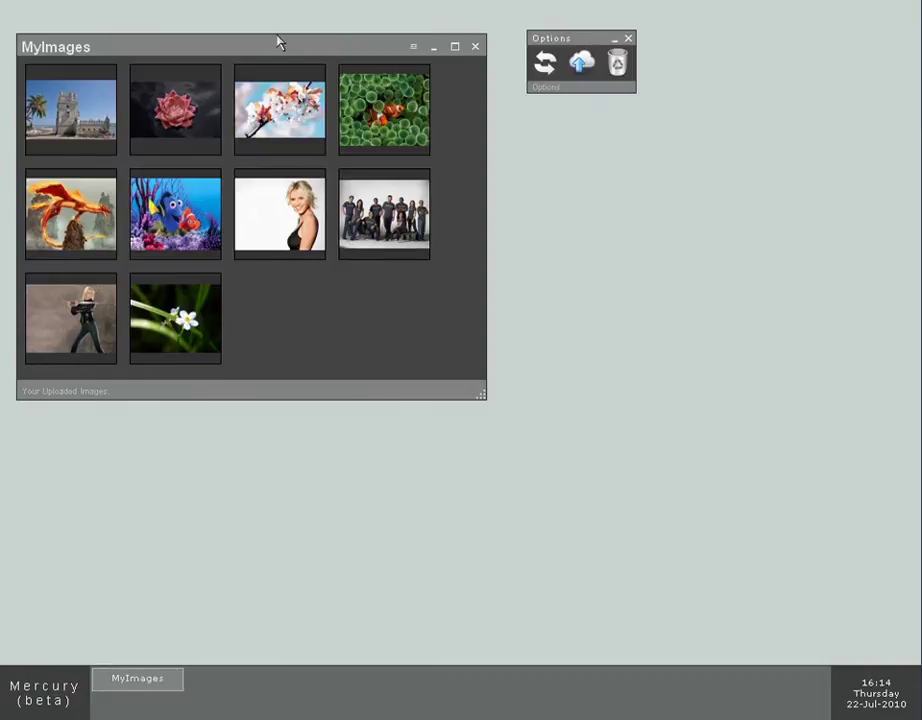
left_click_drag(213, 58, 232, 23)
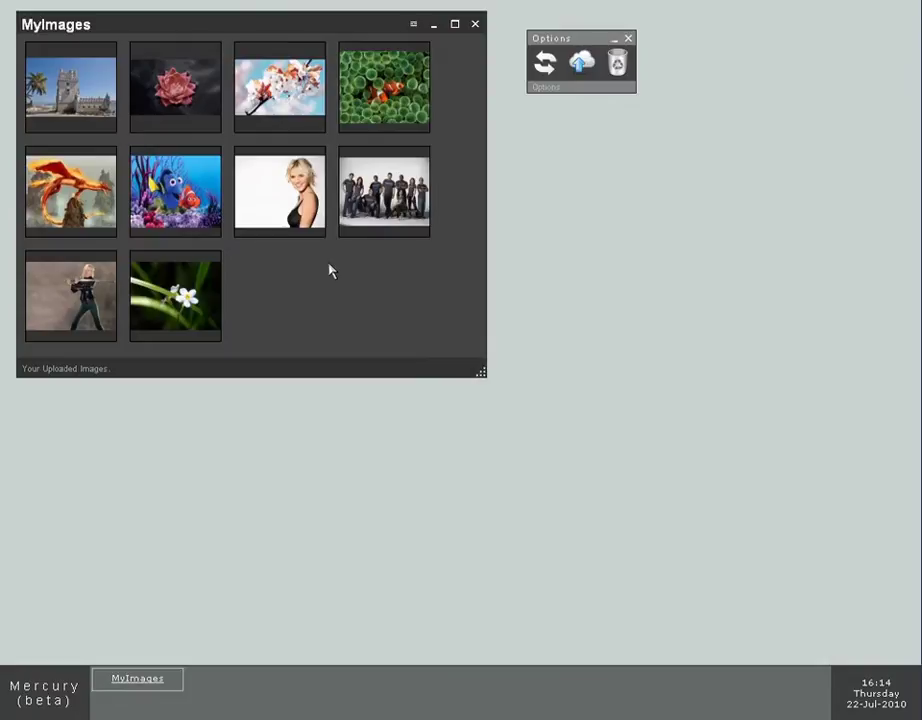
left_click_drag(173, 27, 188, 41)
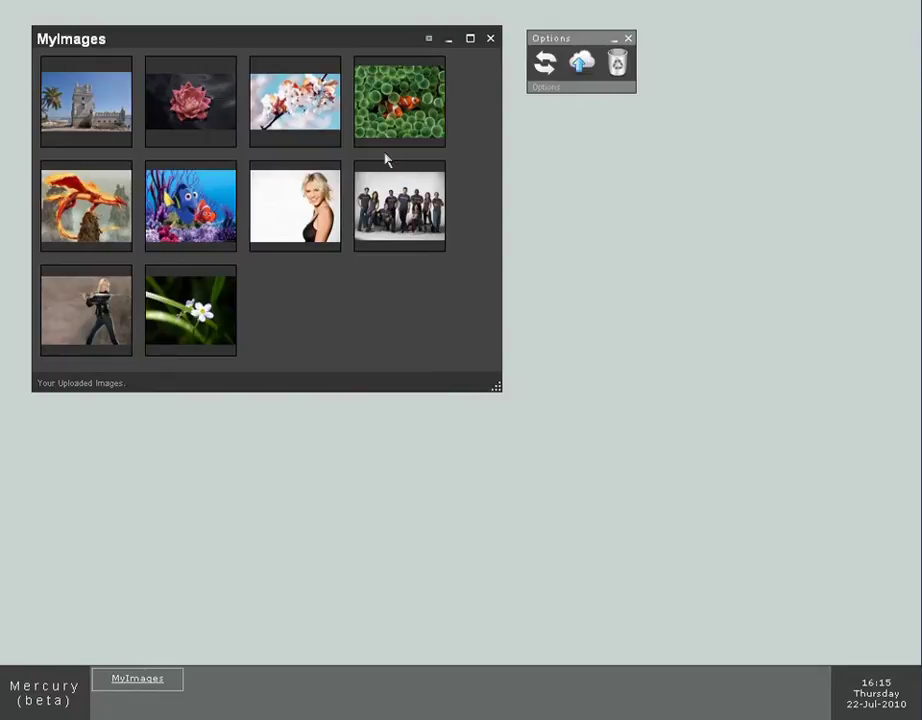
Step: Open Clown-Fish_in_Green_Anemone_Polyps.jpg in the Image Viewer and pan around the photo
left_click(384, 97)
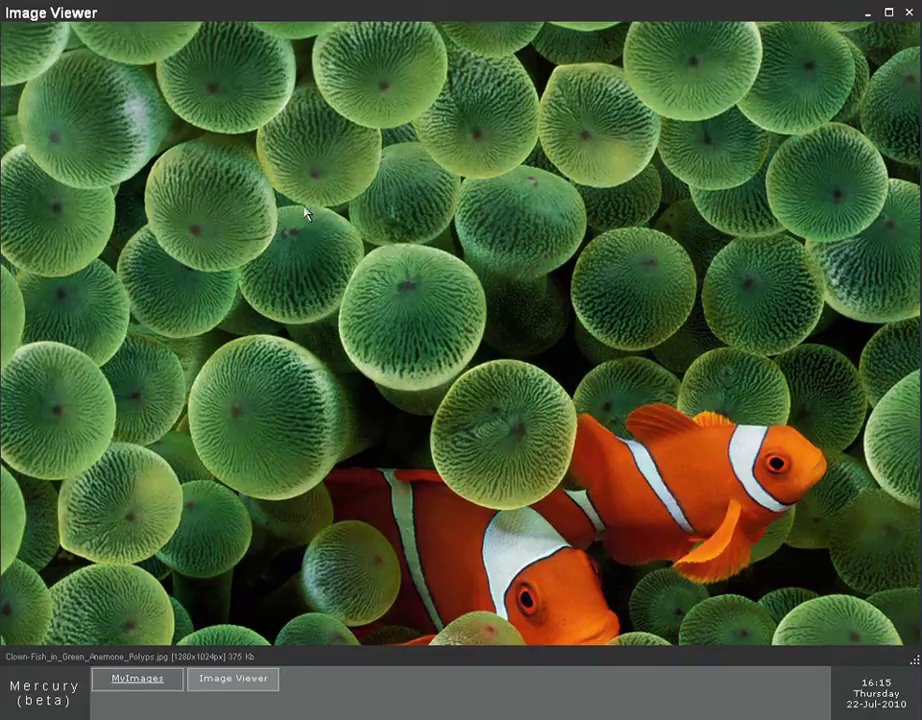
left_click_drag(640, 510, 224, 124)
left_click_drag(93, 433, 443, 562)
left_click_drag(785, 228, 292, 443)
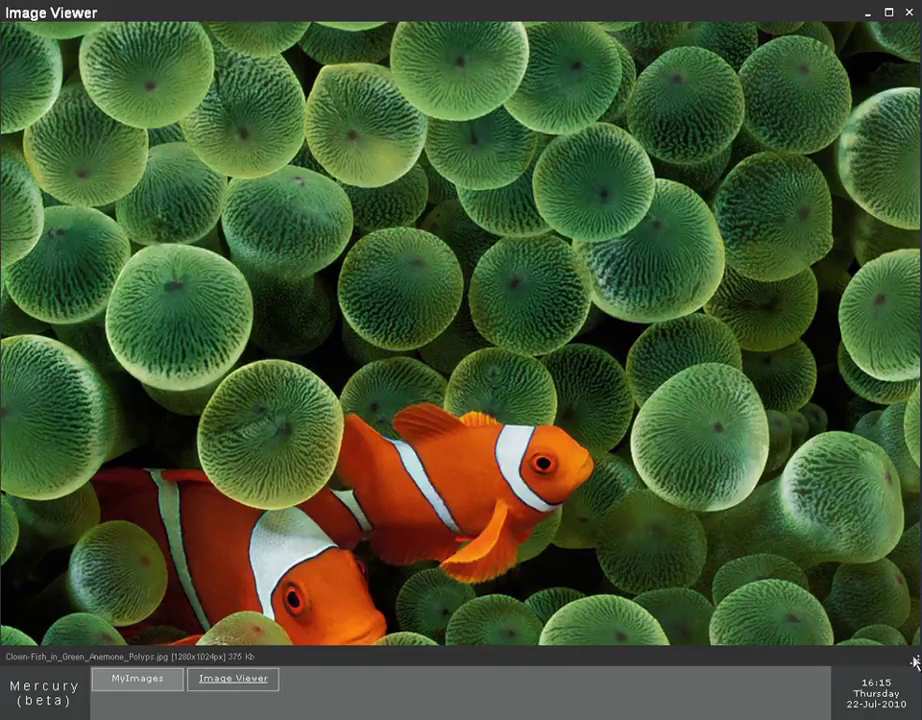
Step: Shrink the clownfish viewer and place it to the right of the MyImages gallery
left_click_drag(913, 662, 281, 318)
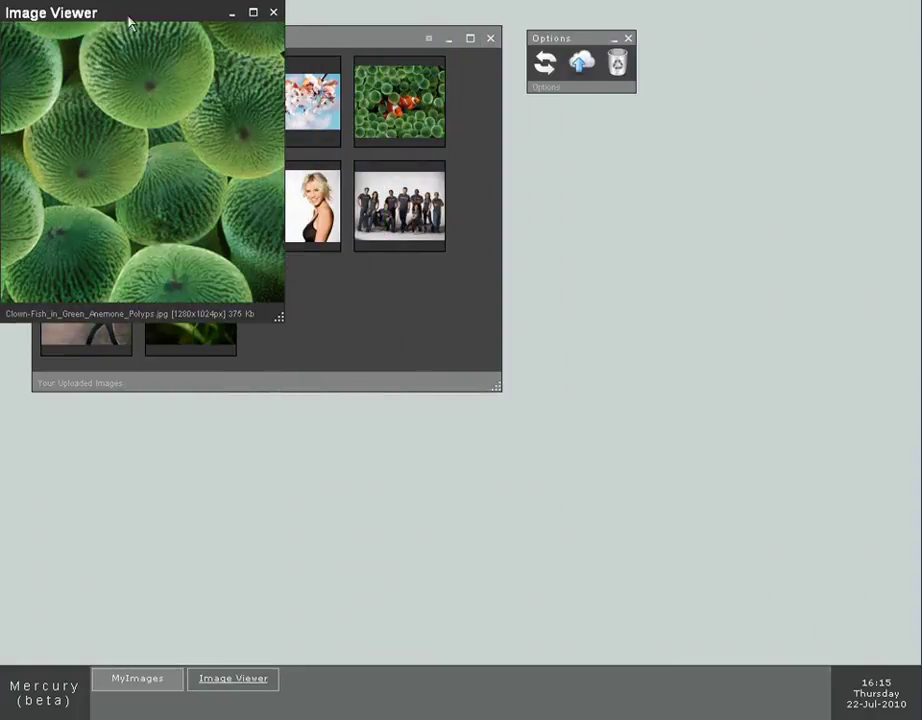
left_click_drag(128, 20, 706, 201)
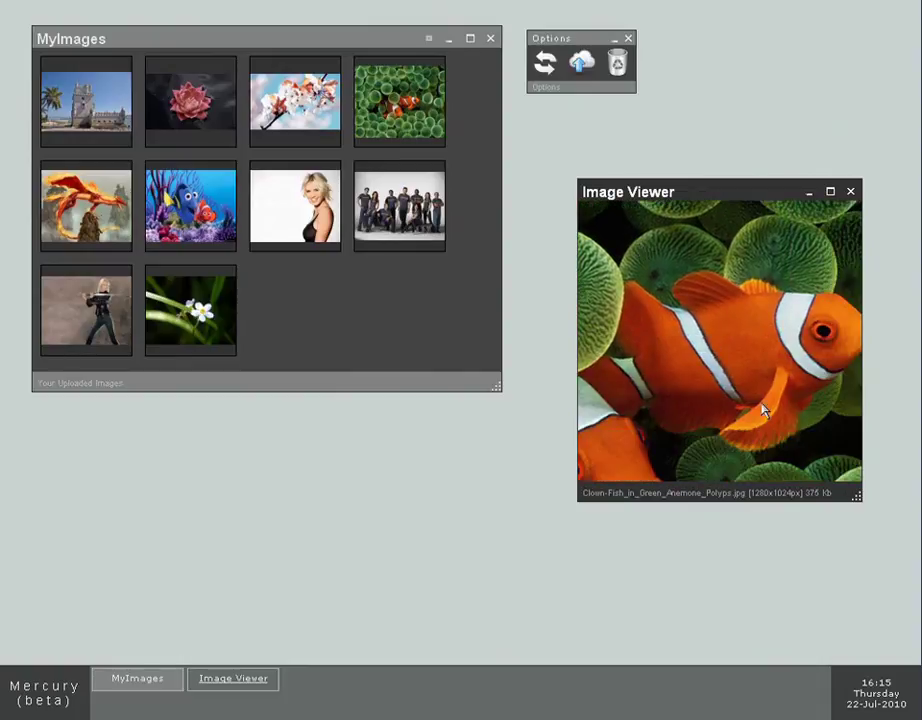
left_click_drag(762, 410, 784, 313)
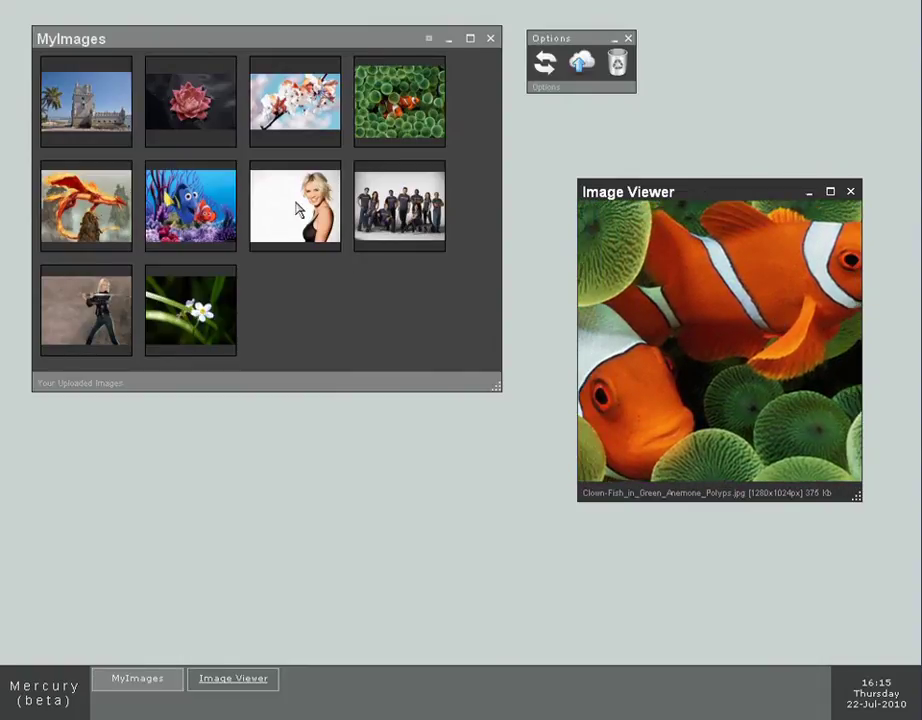
Step: Open the blonde portrait in a viewer, pan to the face, and shrink the window
double_click(297, 209)
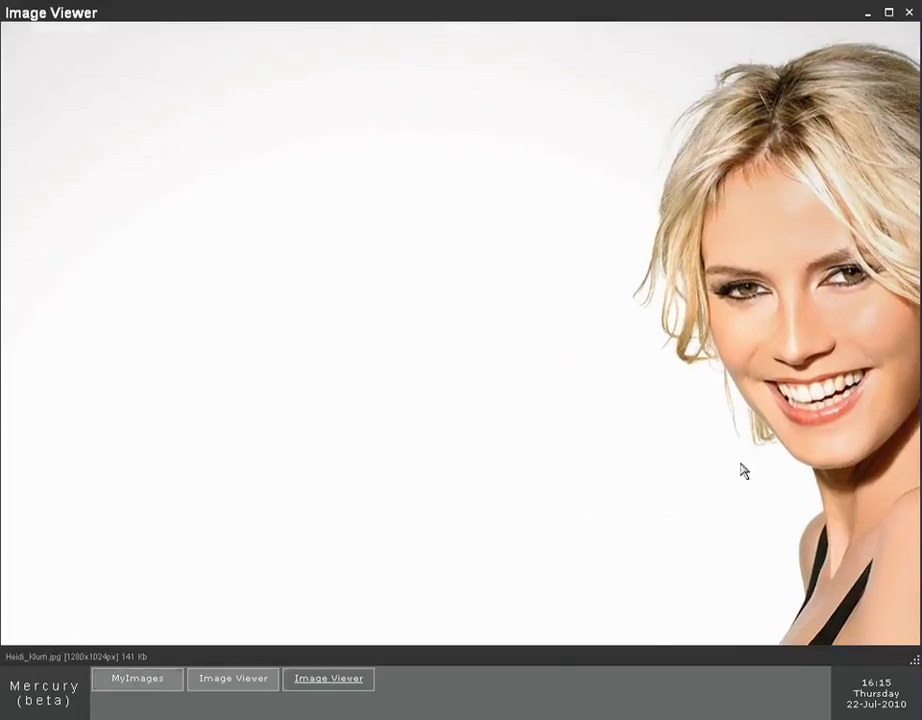
left_click_drag(741, 471, 327, 373)
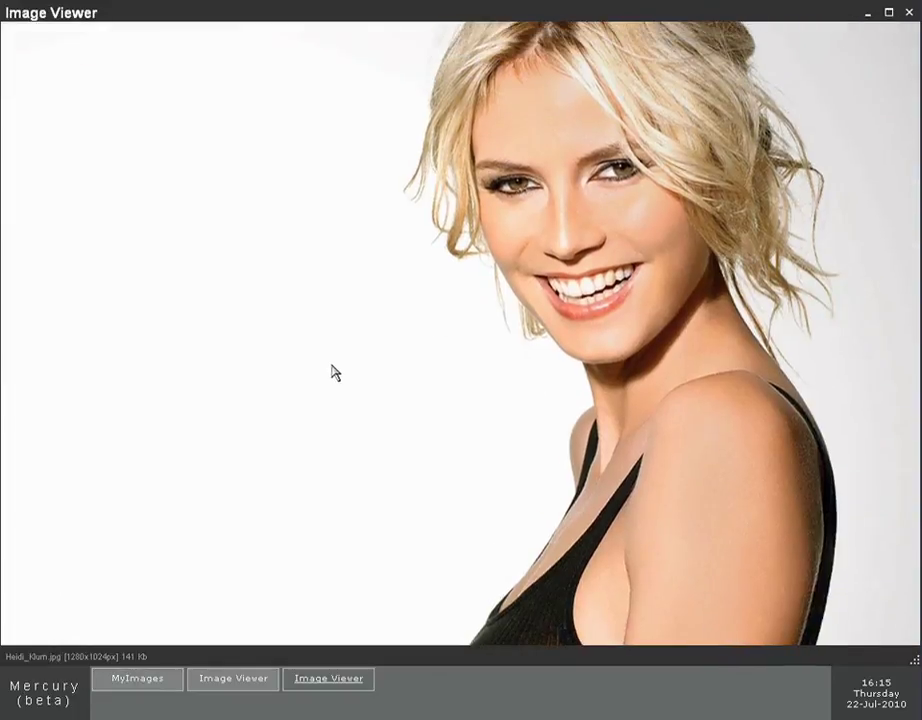
left_click_drag(916, 662, 360, 480)
left_click_drag(286, 191, 20, 281)
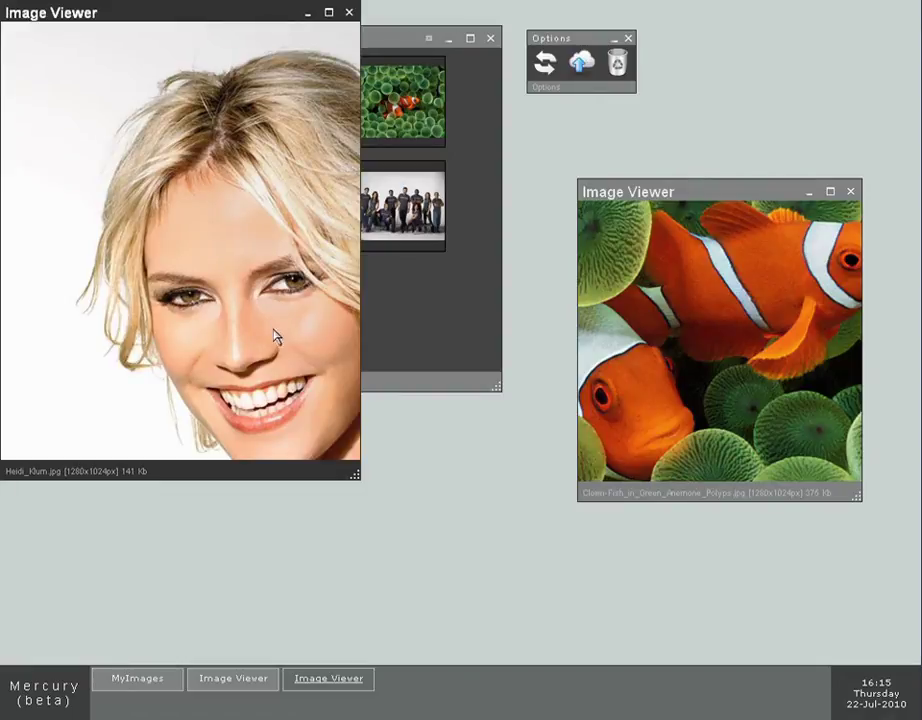
left_click_drag(276, 338, 181, 288)
left_click_drag(189, 25, 463, 219)
Step: Open the group photo from the gallery and pan across it
left_click(485, 119)
double_click(285, 140)
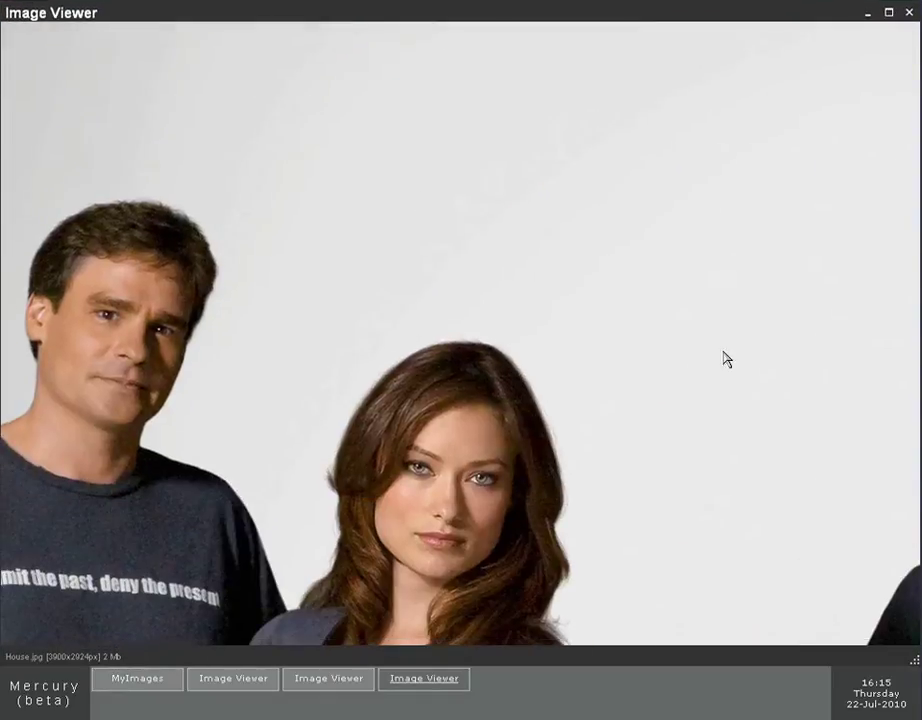
left_click_drag(726, 358, 119, 111)
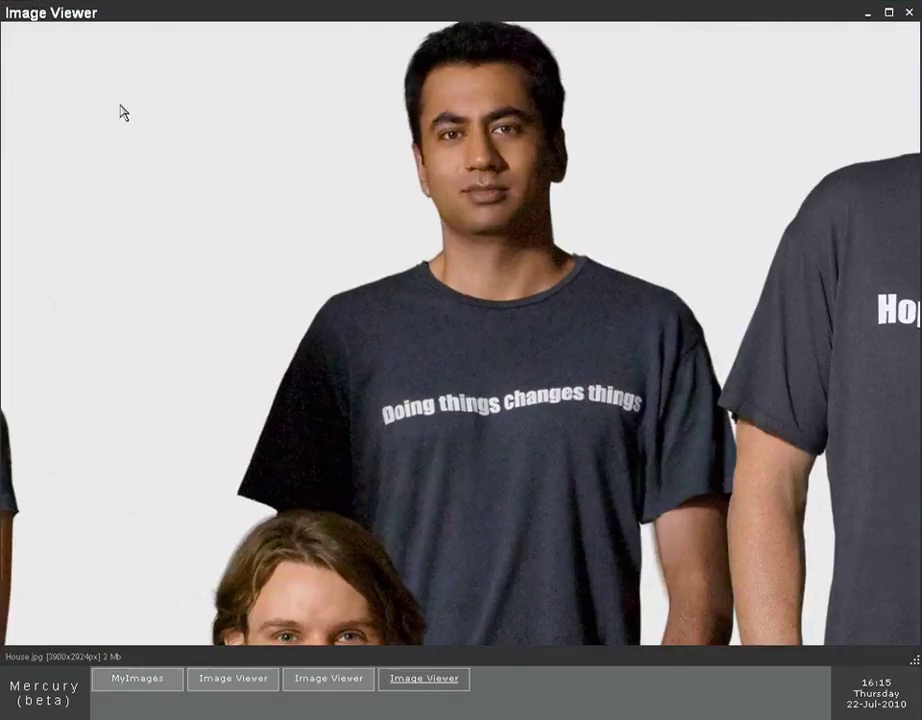
left_click_drag(572, 263, 783, 121)
Step: Close the group photo, portrait and clownfish viewers
left_click(909, 12)
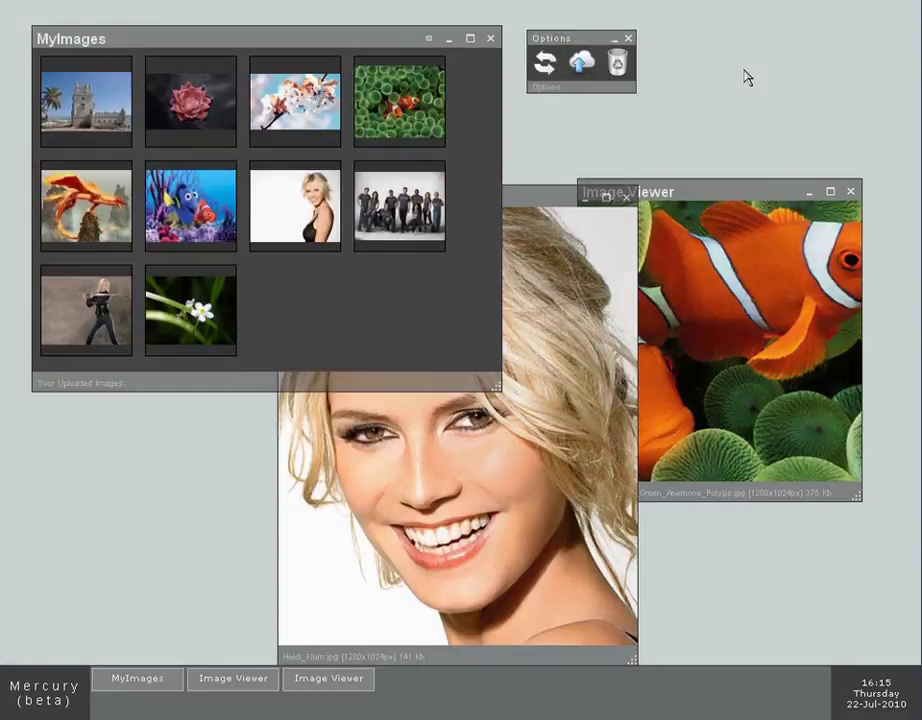
left_click(626, 197)
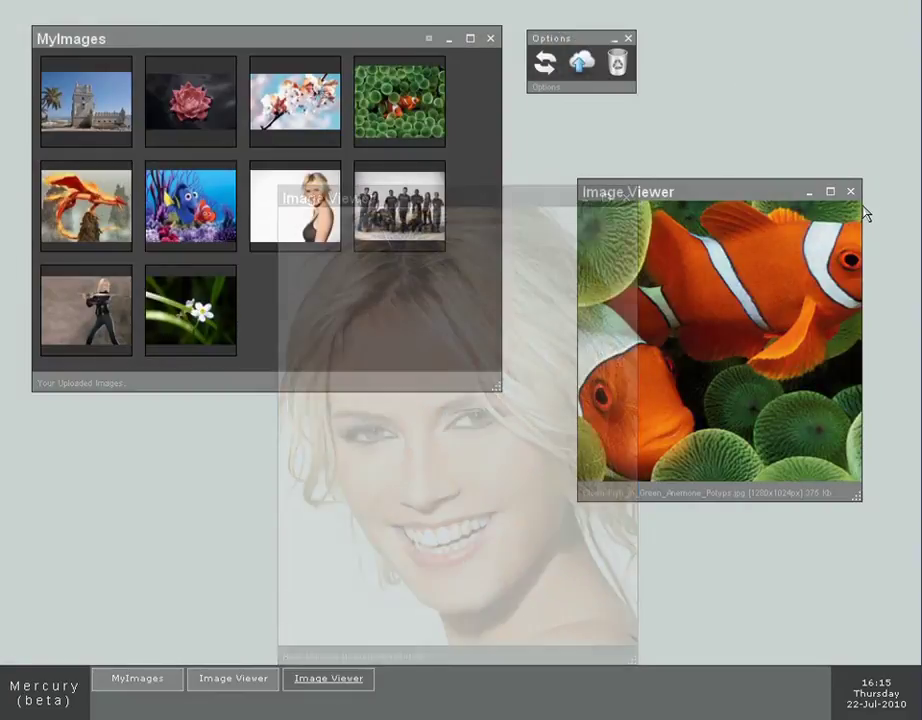
left_click(850, 191)
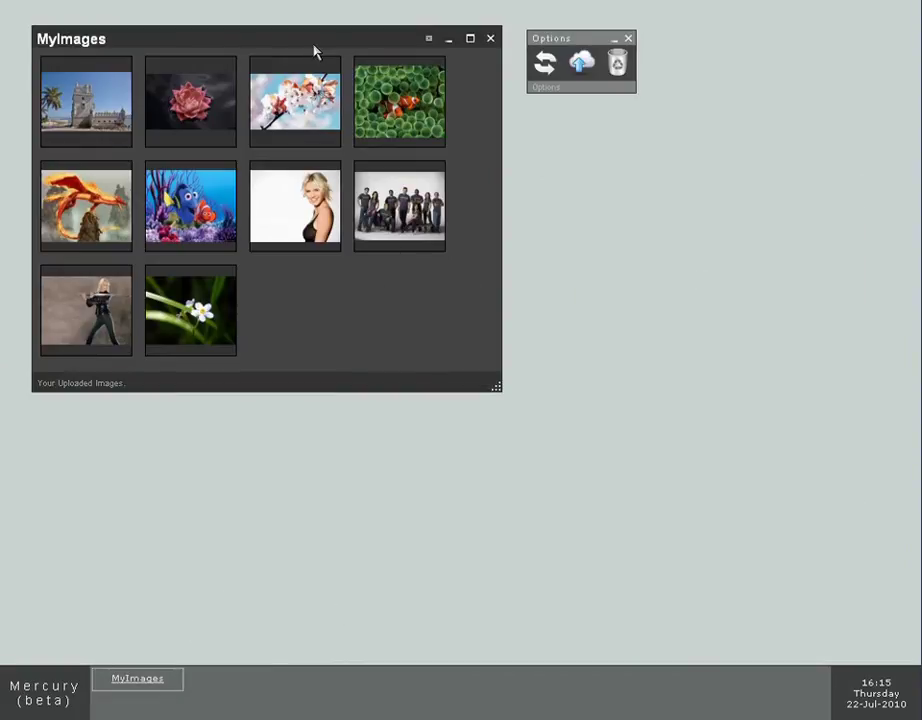
Step: Launch Config from the start menu's app list and place it right of the MyImages gallery
left_click_drag(313, 50, 293, 42)
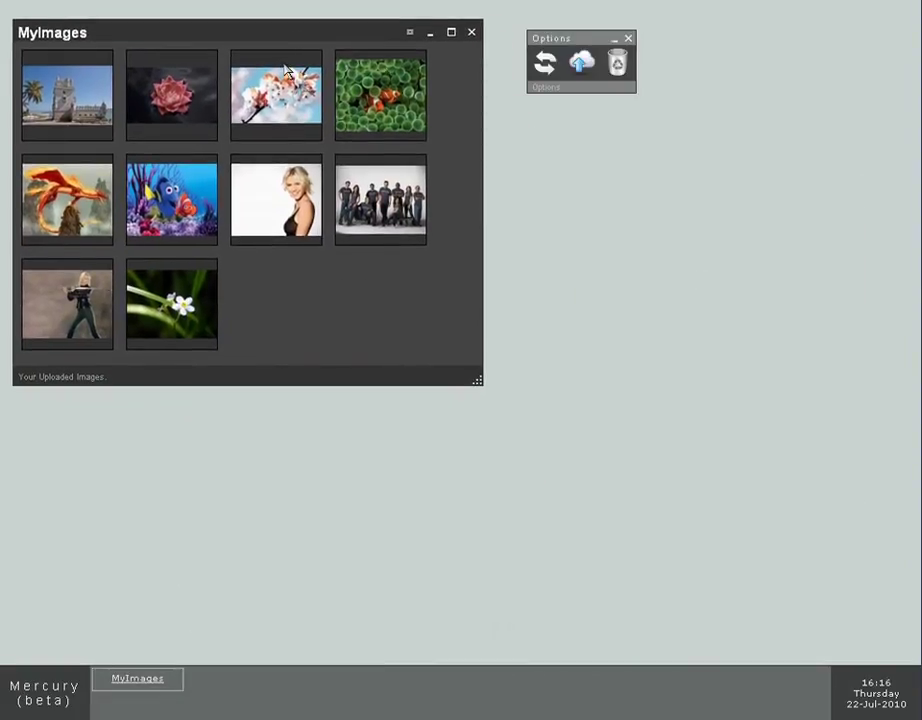
left_click(44, 690)
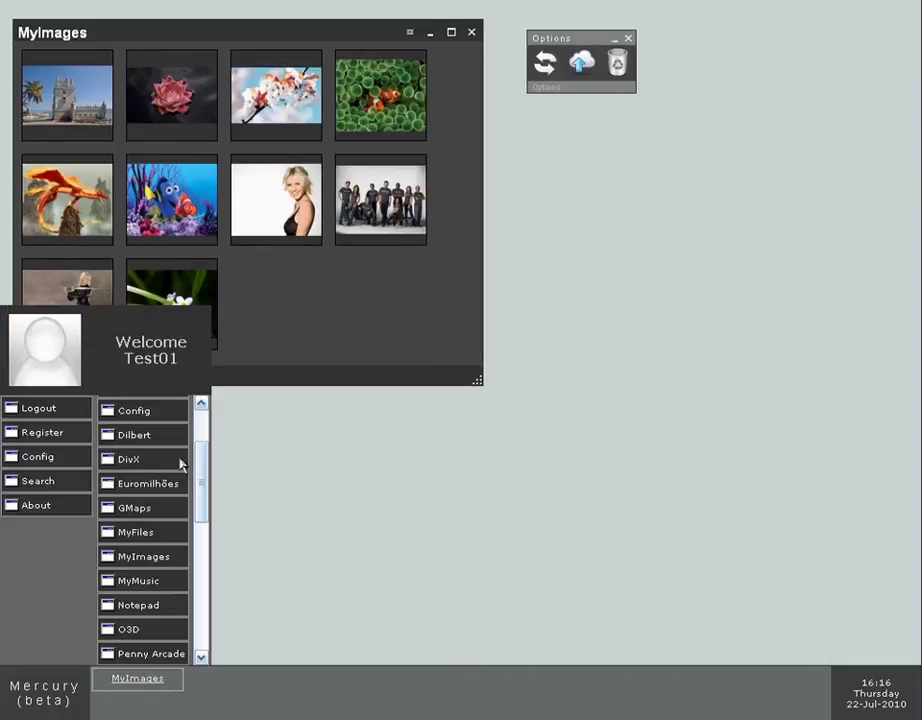
left_click(183, 290)
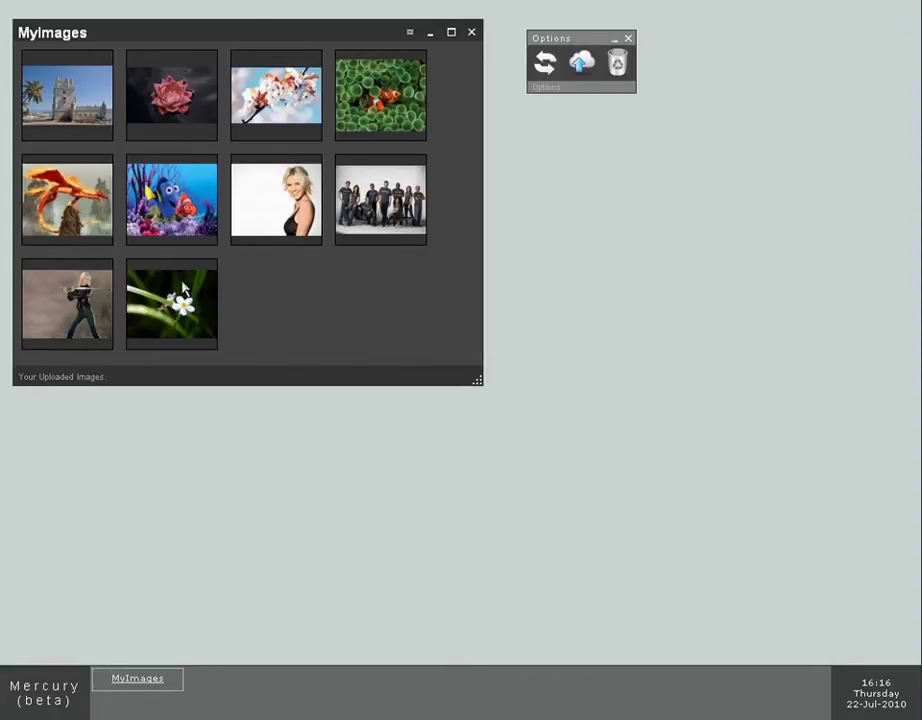
left_click(12, 686)
left_click_drag(200, 490, 200, 441)
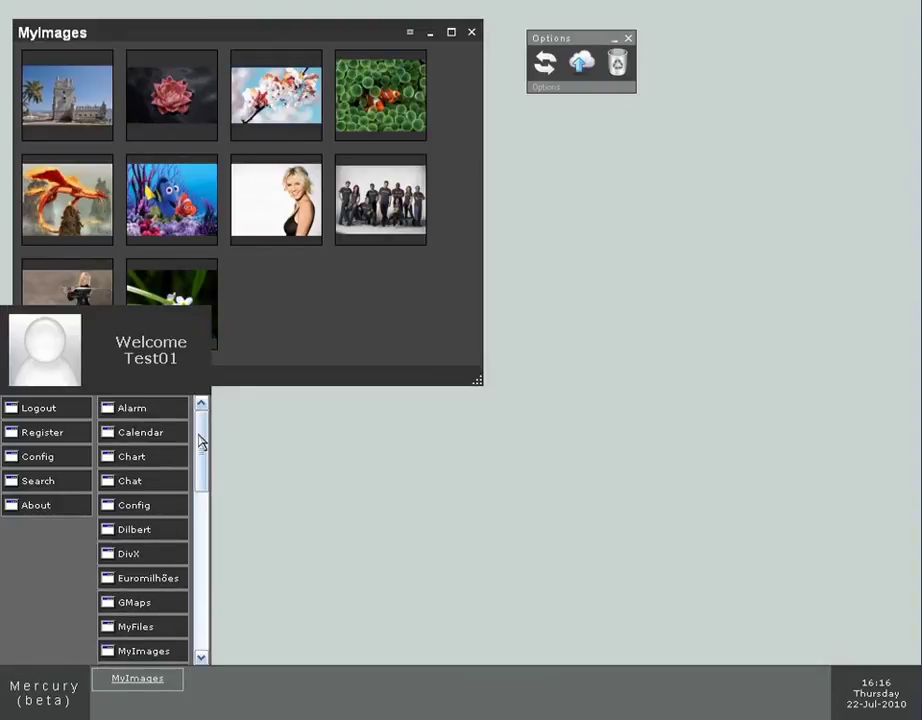
left_click(142, 507)
left_click_drag(473, 157, 697, 186)
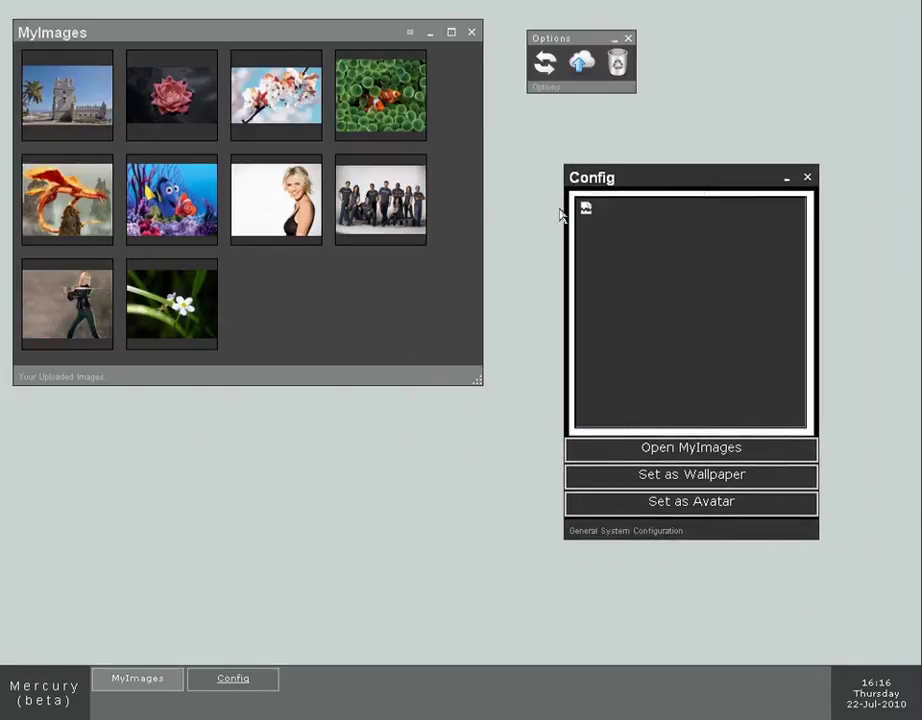
Step: Arrange the MyImages and Config windows side by side
left_click(280, 40)
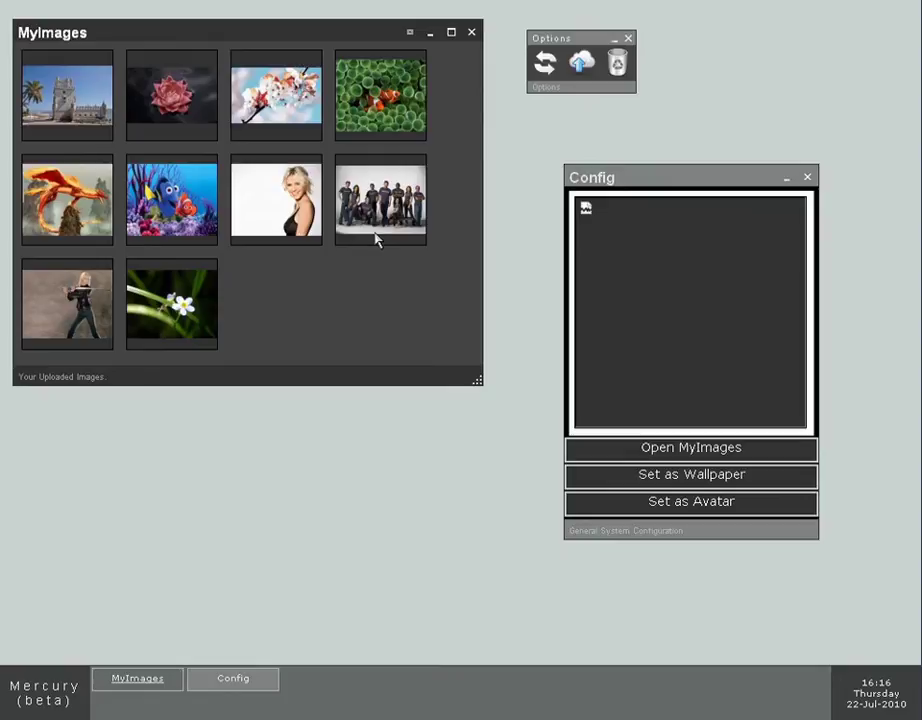
left_click_drag(643, 186, 630, 185)
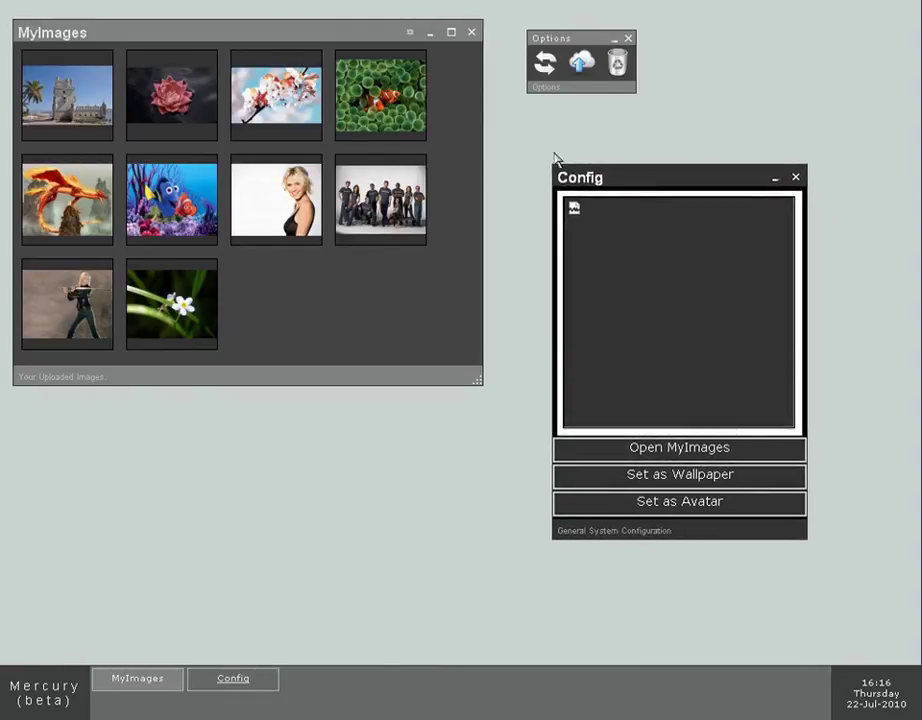
left_click_drag(653, 180, 657, 150)
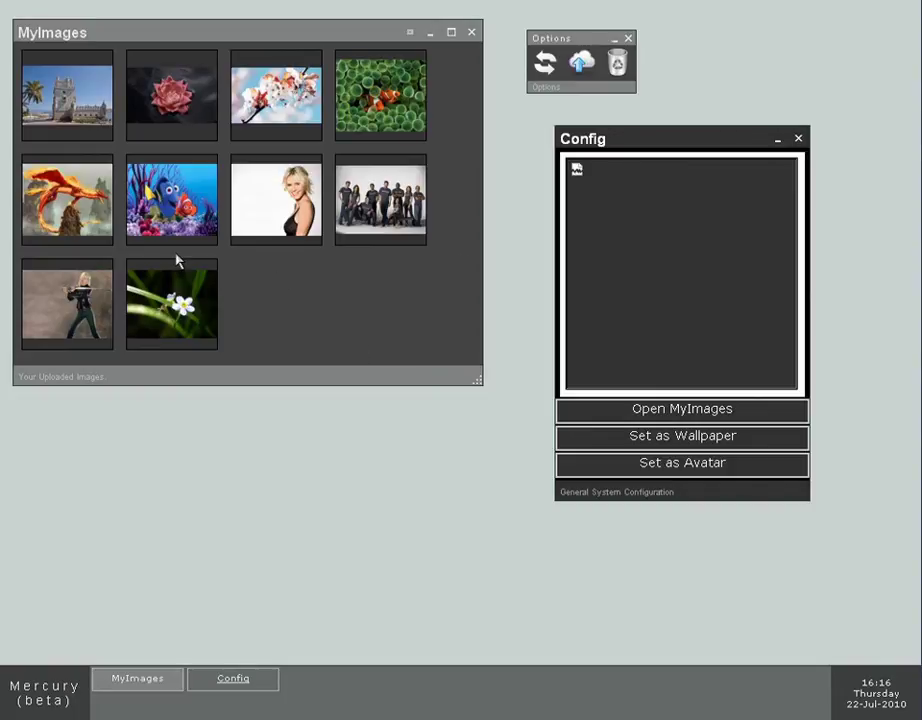
left_click(85, 37)
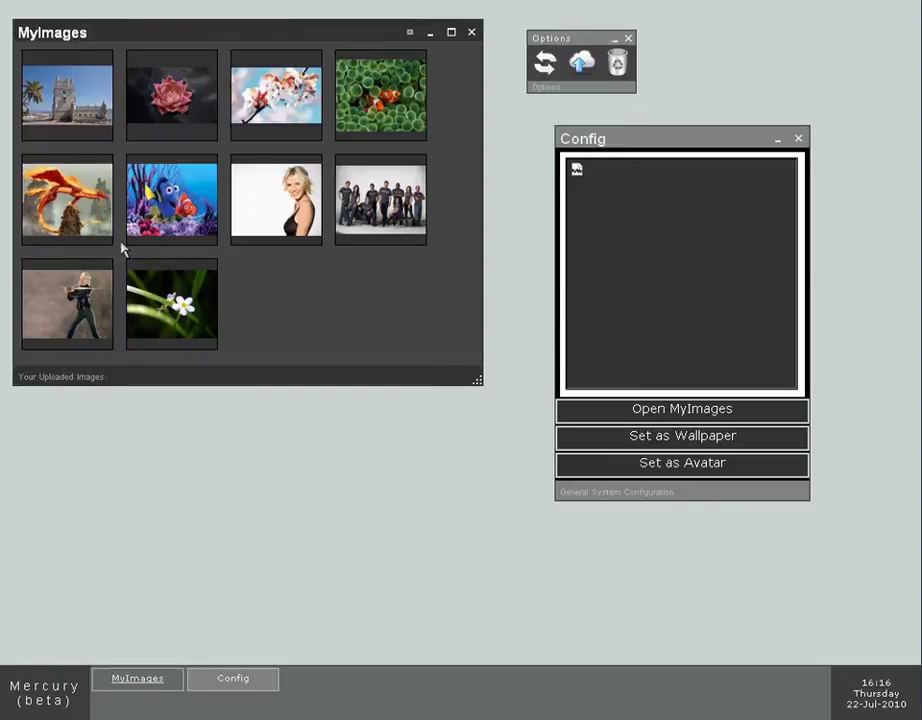
left_click(665, 141)
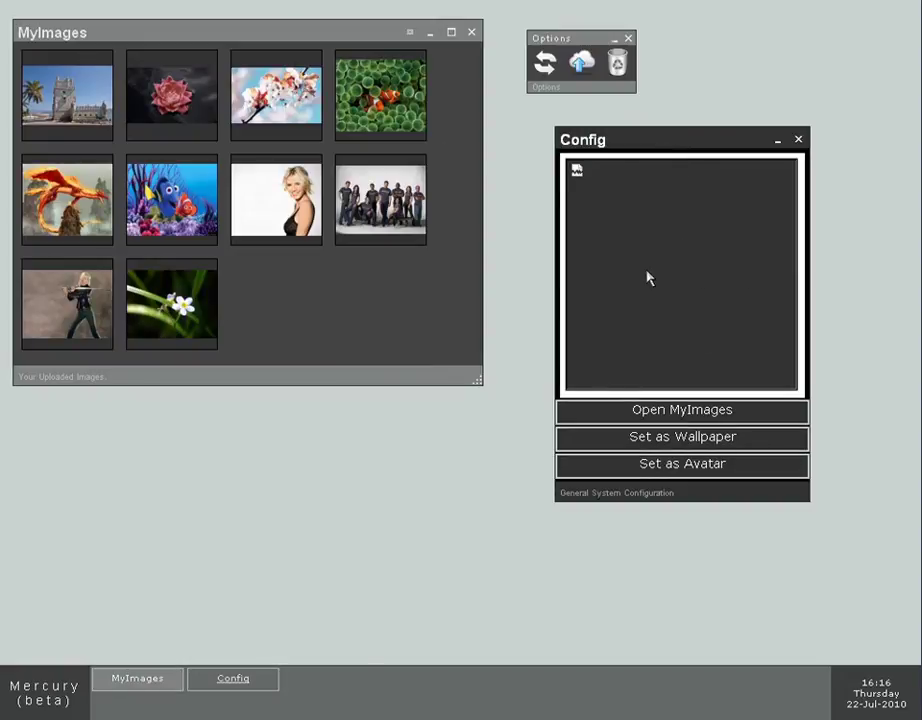
left_click(312, 342)
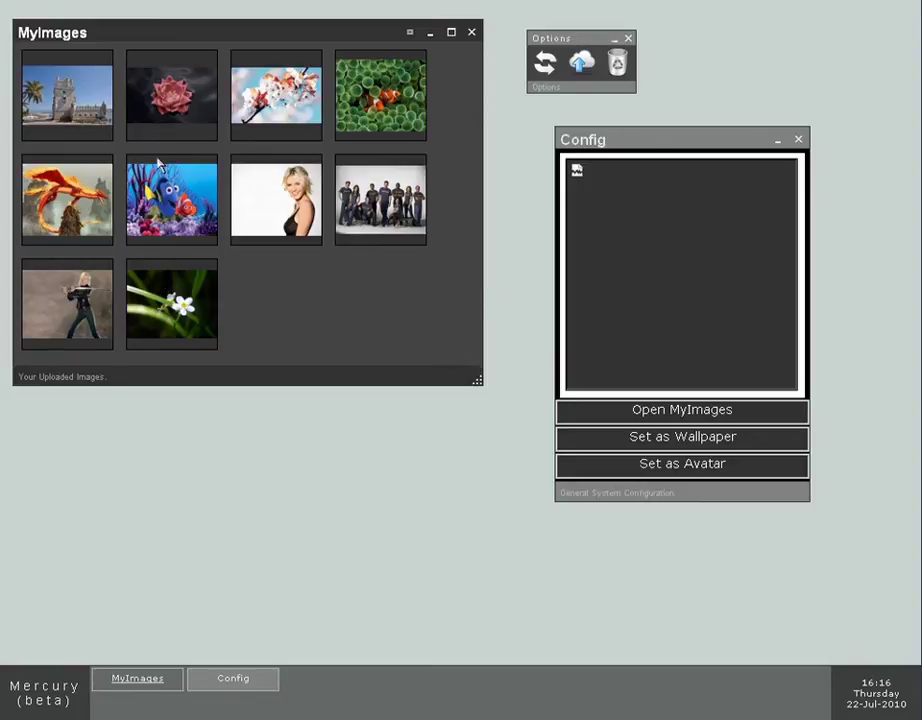
Step: Try the cherry-blossom and clownfish photos in the Config preview, finishing with the white flower
left_click_drag(265, 100, 640, 262)
left_click_drag(150, 278, 678, 272)
left_click_drag(385, 105, 563, 352)
left_click_drag(157, 316, 680, 280)
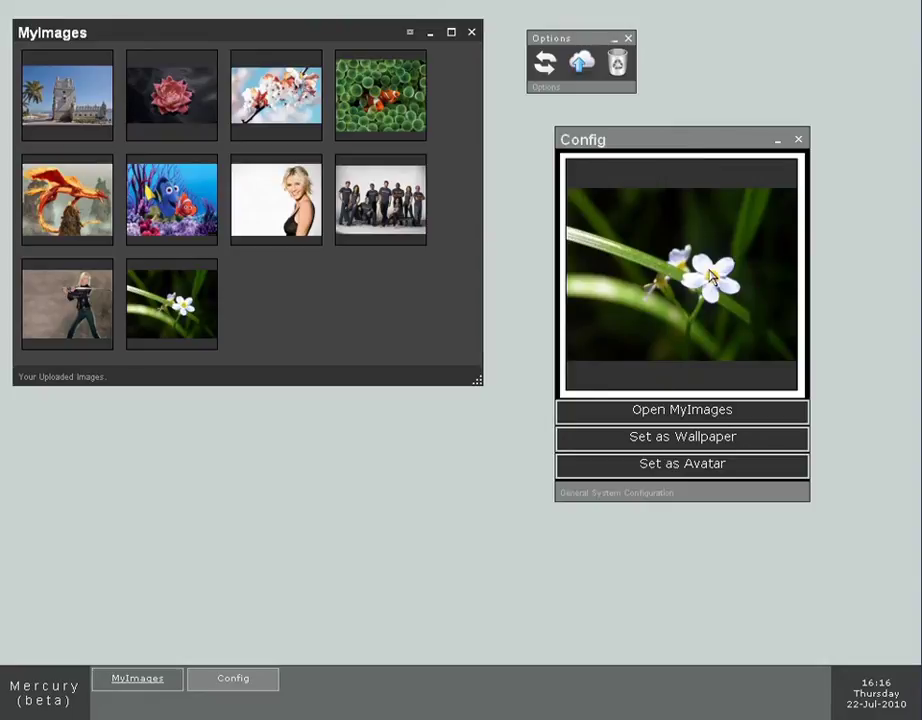
Step: Set the white flower photo as wallpaper and the tower photo as avatar
left_click(717, 447)
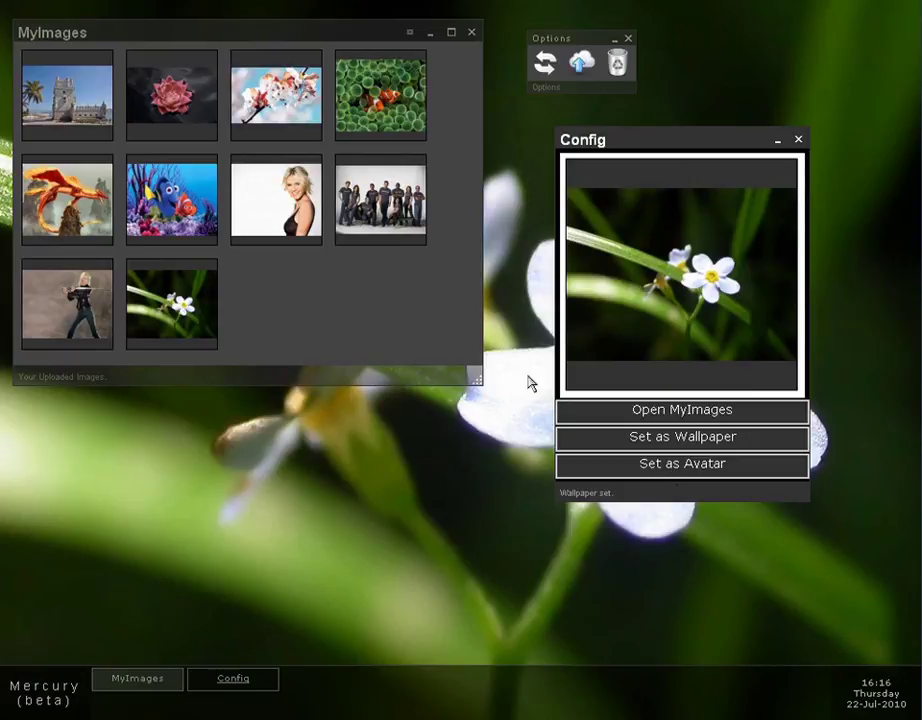
left_click(30, 688)
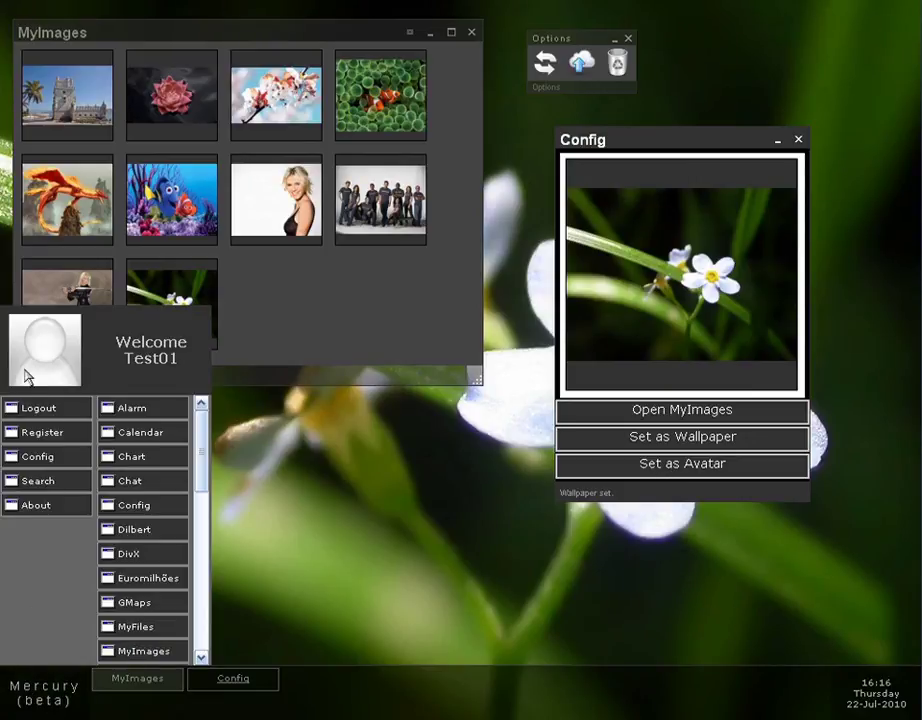
left_click_drag(82, 66, 666, 258)
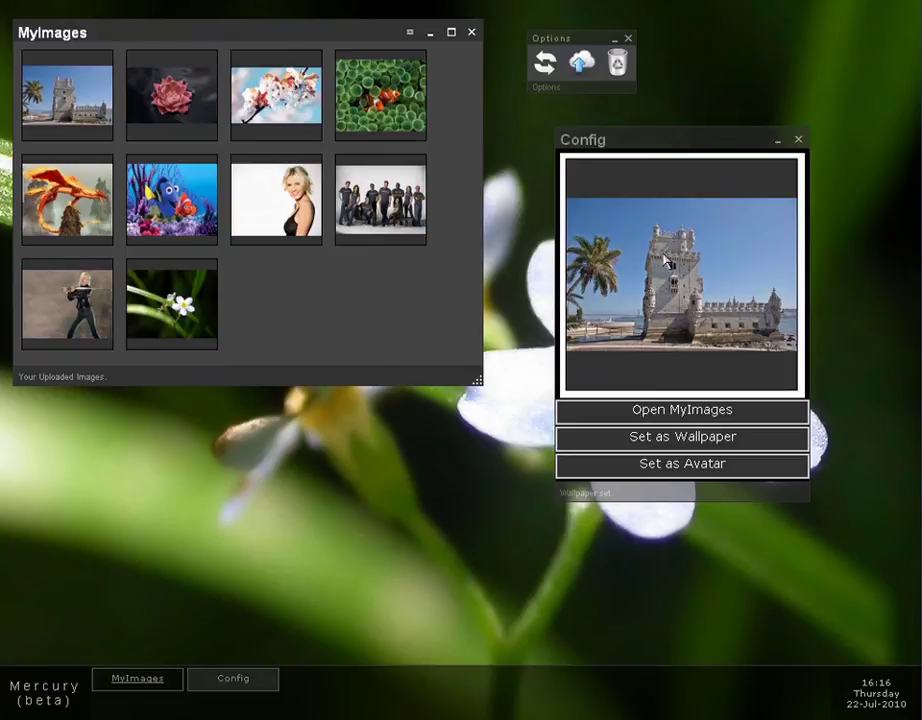
left_click(684, 474)
Step: Check the new avatar in the user panel, then close MyImages and Config
left_click(42, 688)
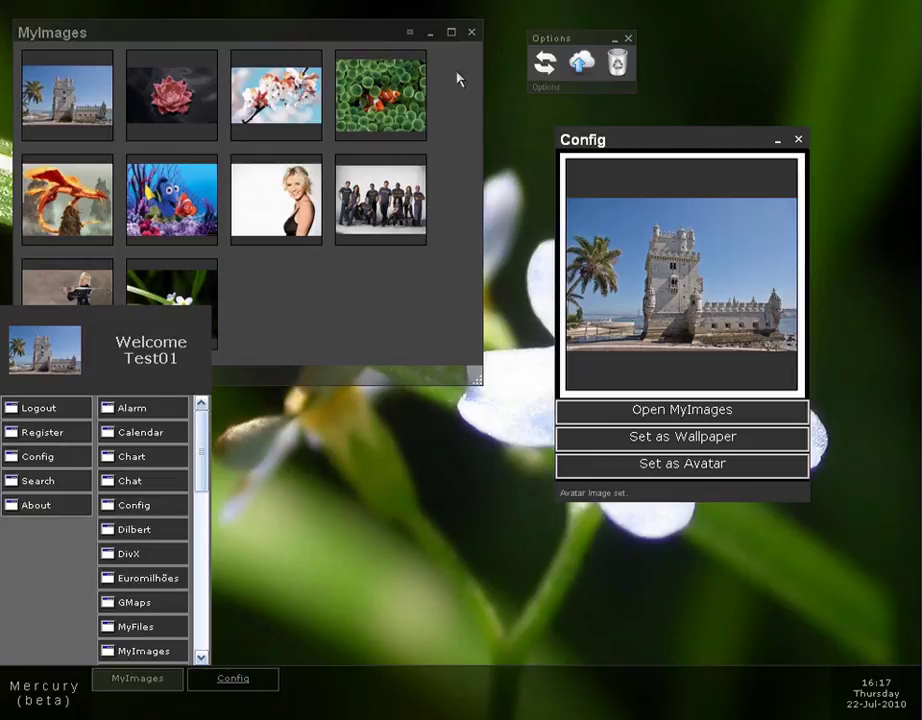
left_click(471, 31)
left_click(798, 138)
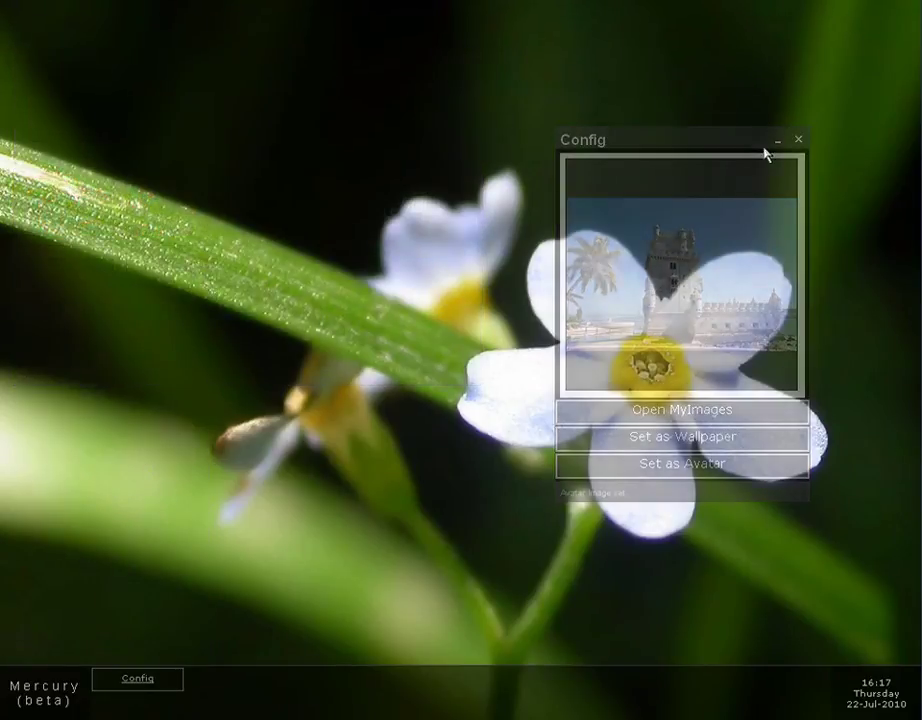
Step: Log out of the test account from the Mercury menu and sign back in
left_click(55, 695)
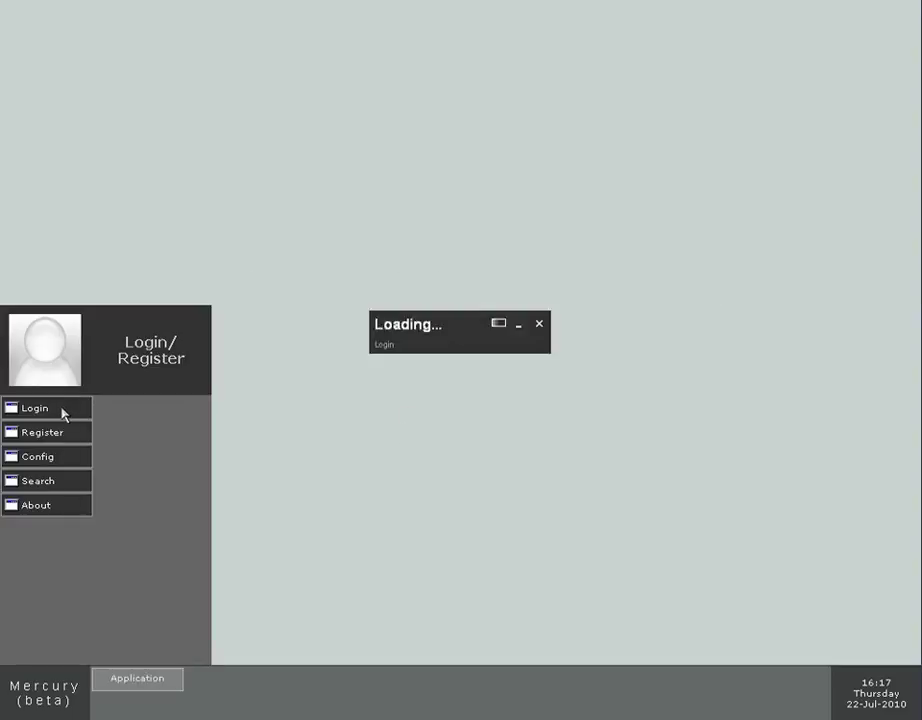
left_click(415, 452)
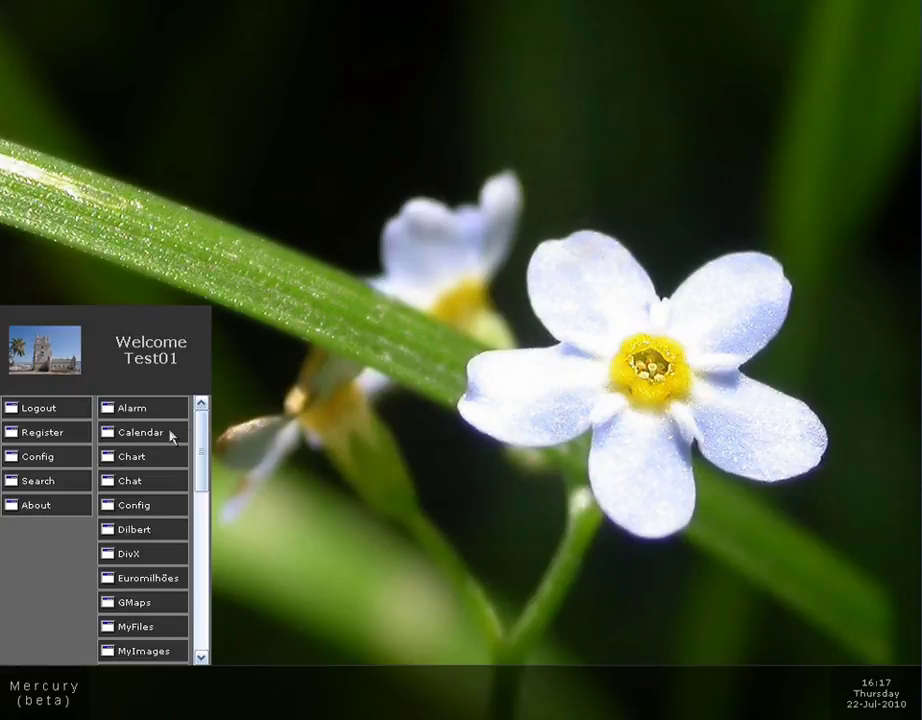
Step: Open MyFiles from the app list and arrange the File Explorer beside its Options panel
left_click_drag(199, 443, 200, 515)
left_click(132, 423)
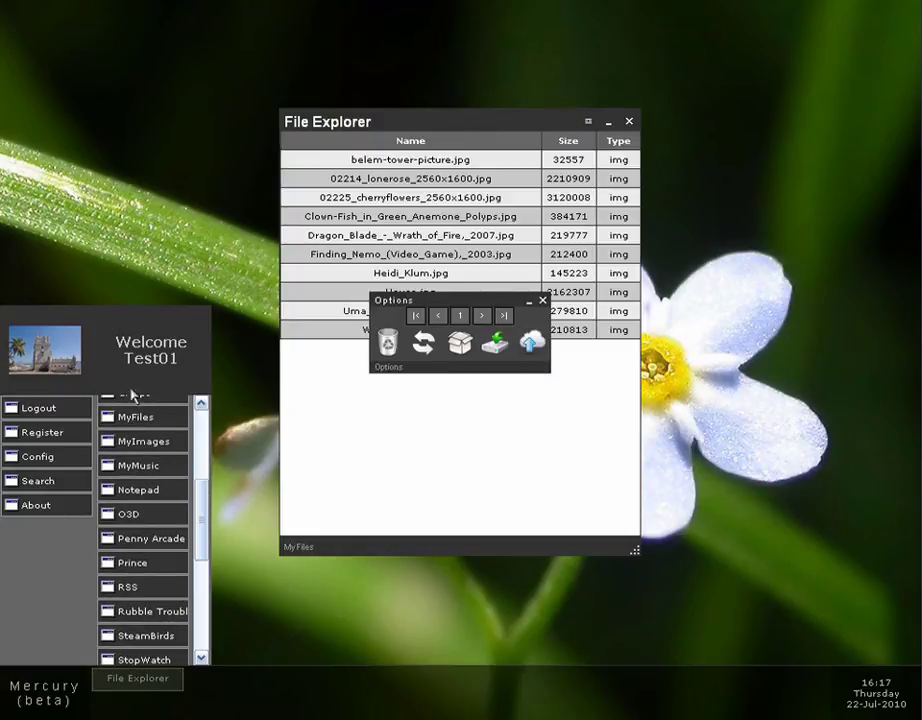
left_click_drag(500, 130, 345, 141)
left_click_drag(431, 300, 584, 134)
left_click(298, 140)
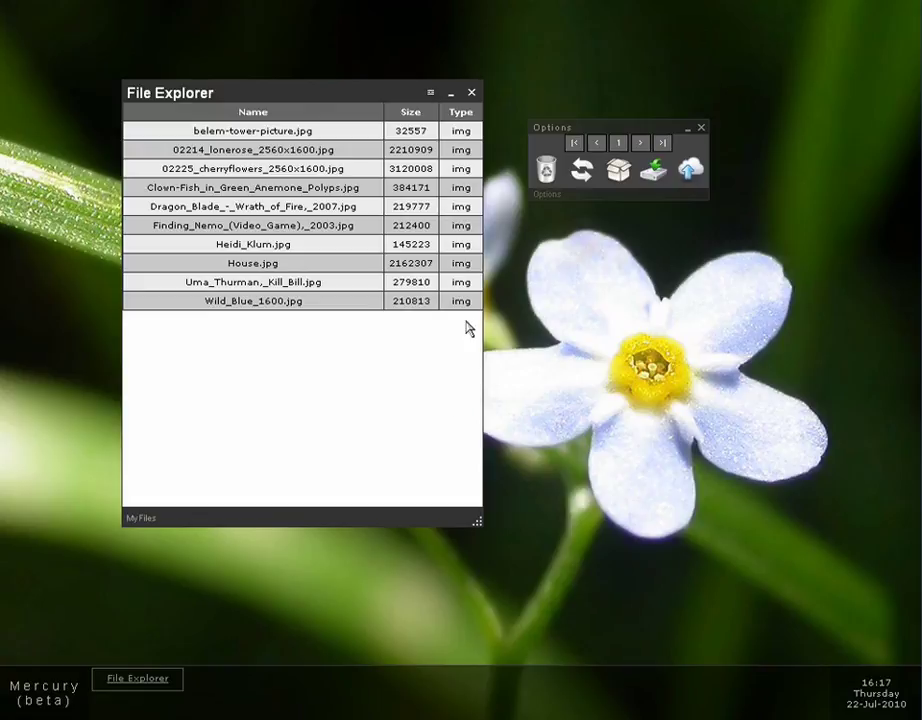
left_click(579, 203)
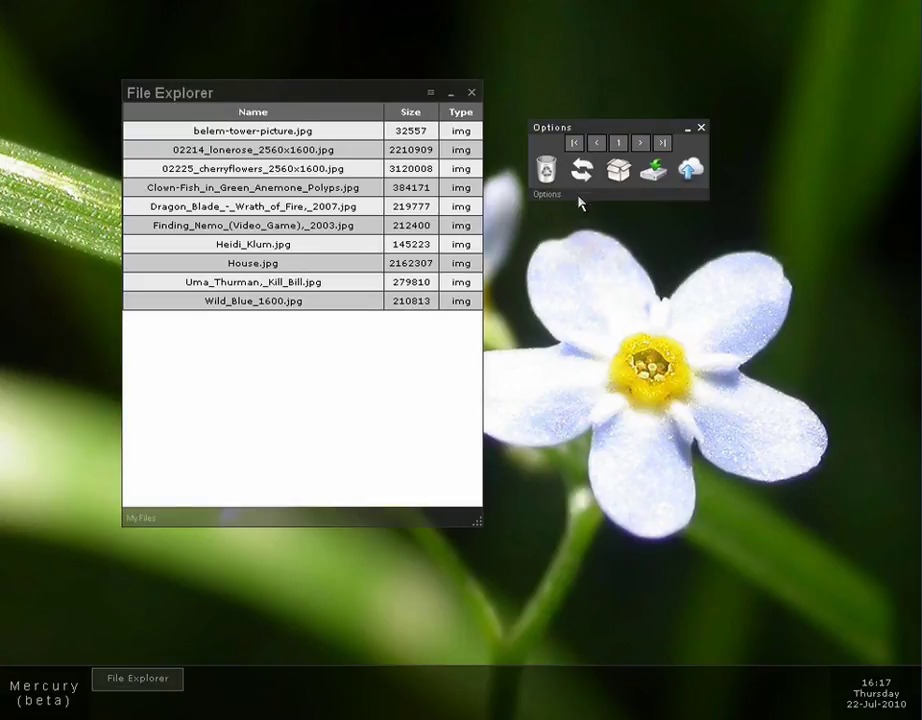
Step: Select Heidi_Klum.jpg, start its download, then cancel it in Firefox's dialog
left_click(314, 248)
left_click(653, 172)
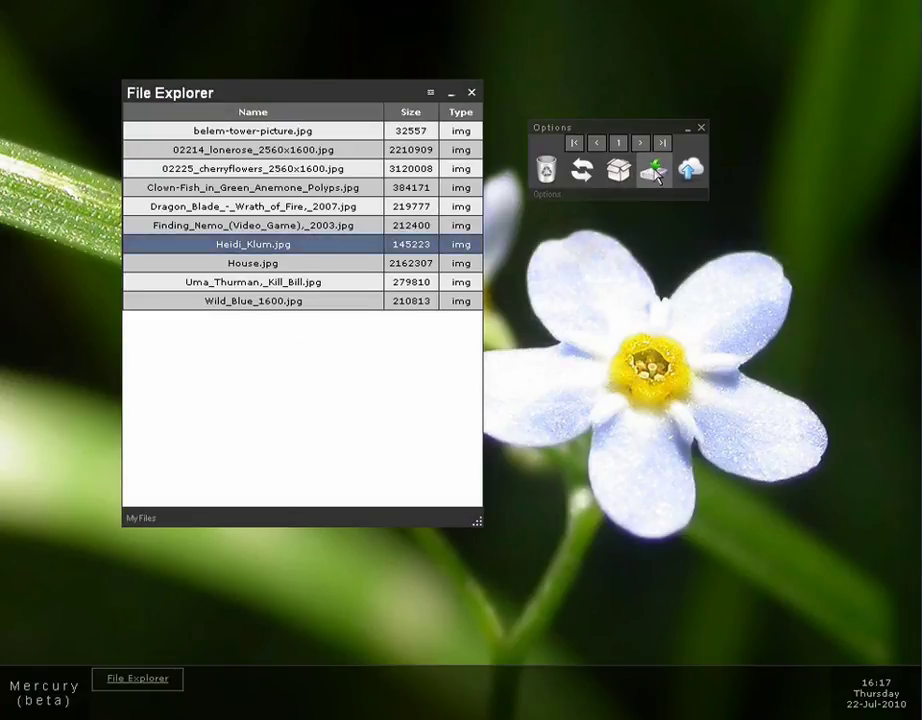
left_click_drag(333, 107, 523, 304)
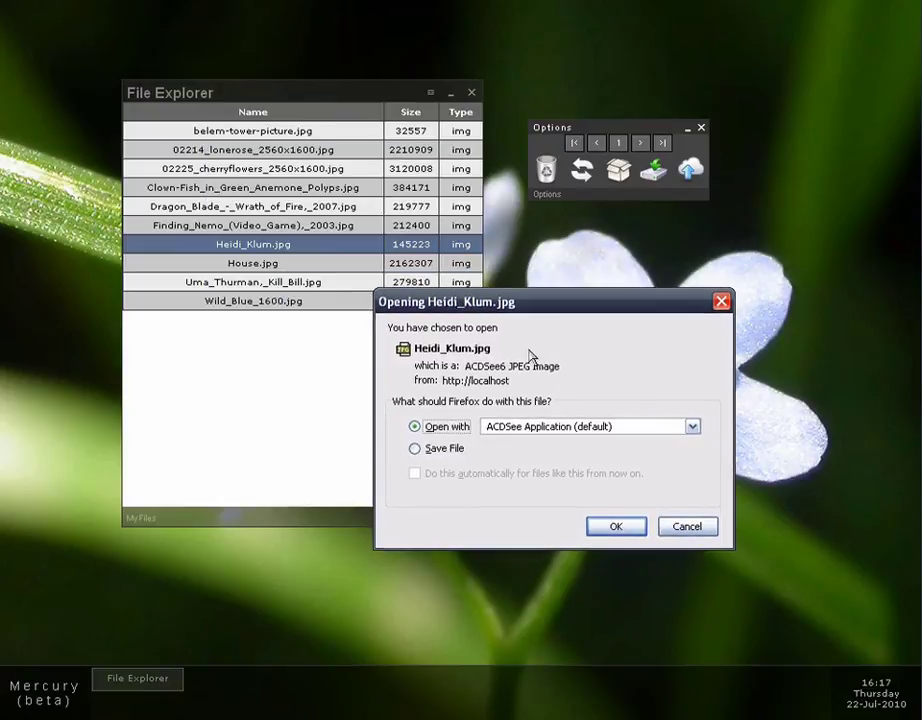
left_click(700, 527)
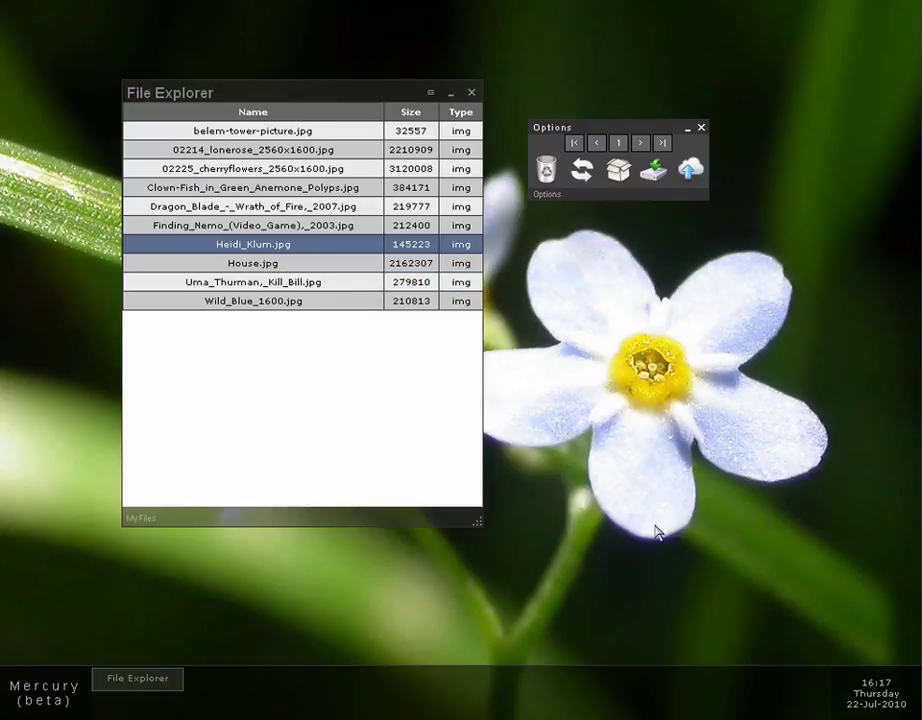
Step: Upload Prodigy - Voodoo People.mp3 and Mindfields.mp3 from the Merc folder
left_click(692, 175)
left_click_drag(424, 148, 628, 274)
left_click(555, 293)
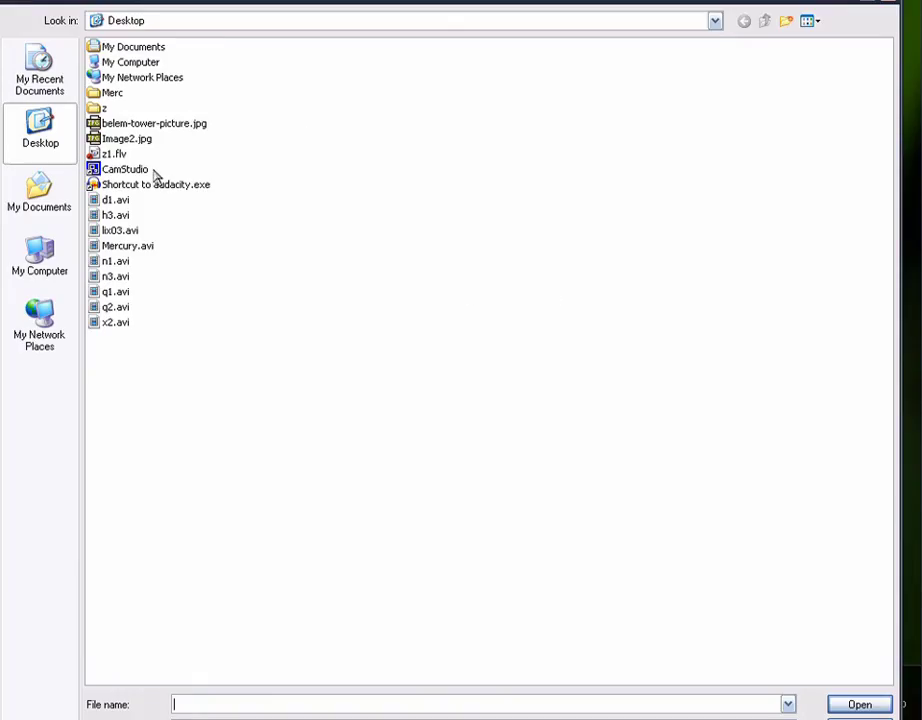
double_click(112, 94)
left_click_drag(370, 674, 634, 682)
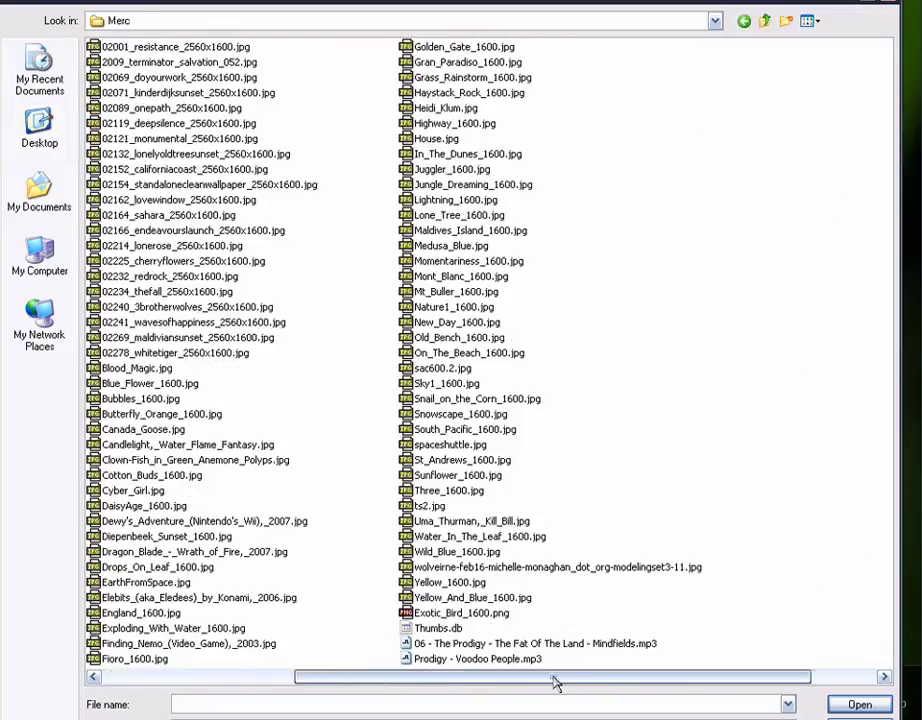
left_click(487, 664)
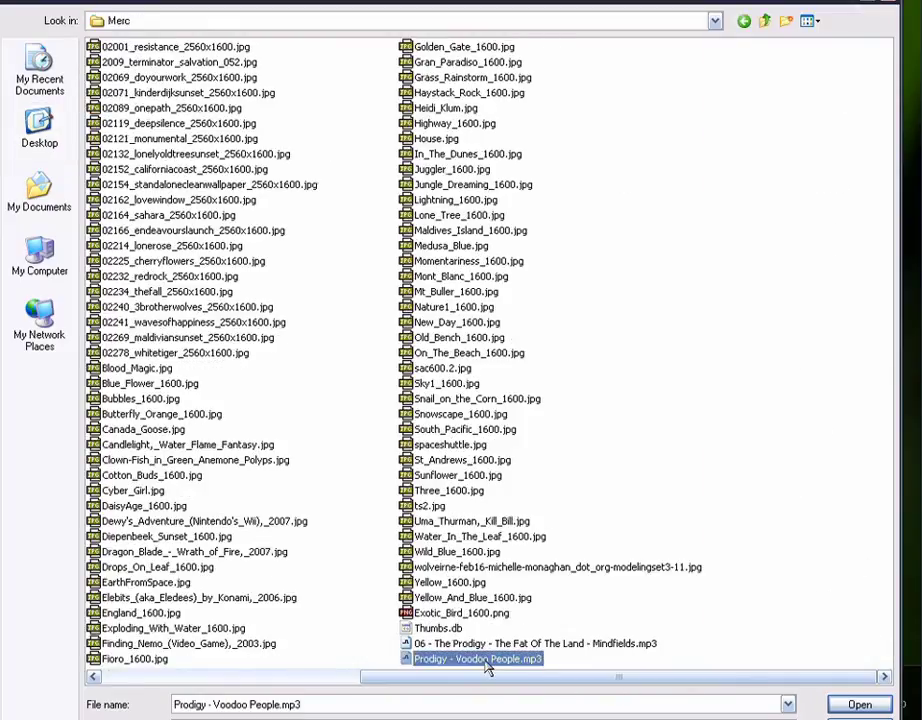
left_click(500, 644, "shift")
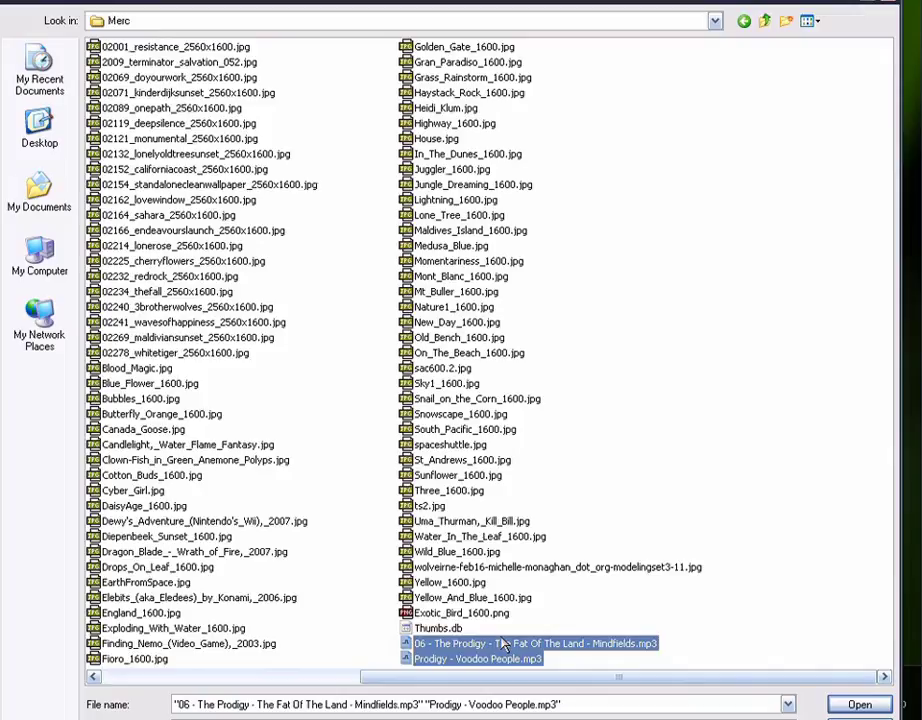
left_click(866, 706)
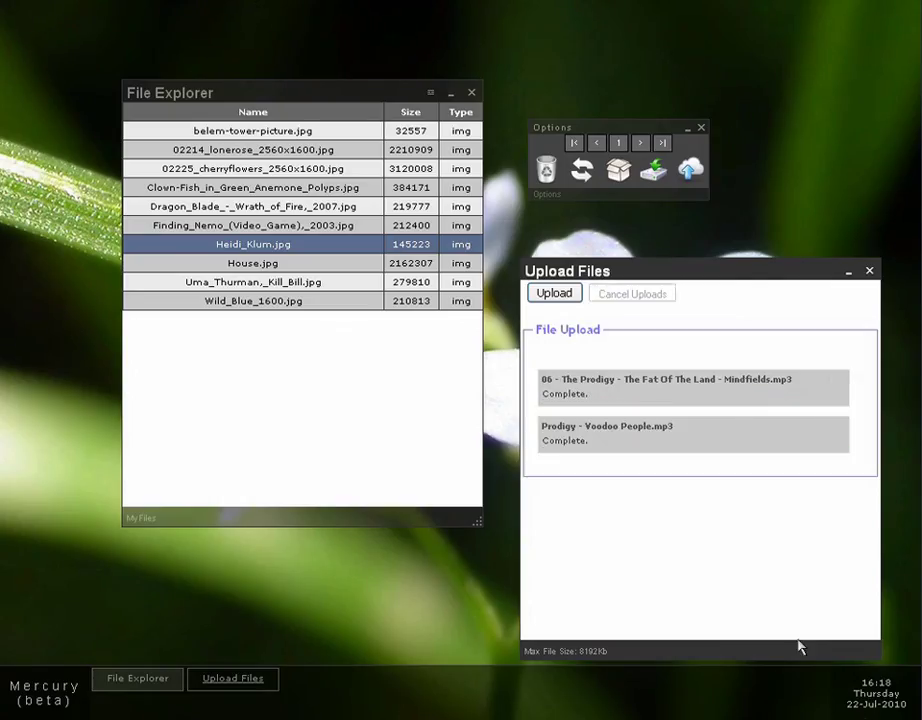
Step: Close the finished upload, refresh the file list, and select the new Prodigy MP3 rows
left_click(870, 272)
left_click(586, 178)
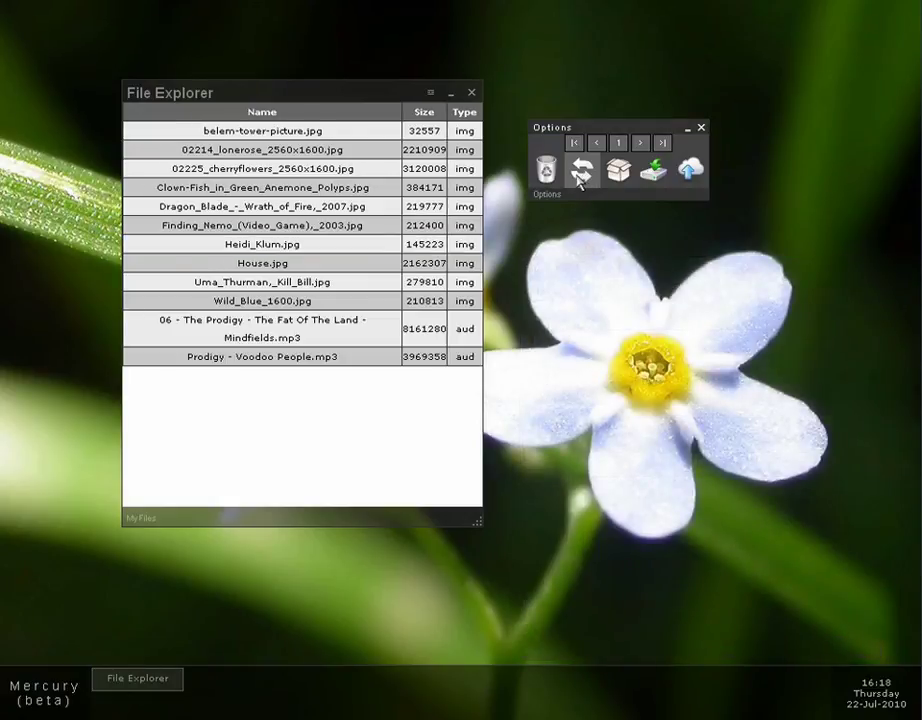
left_click(257, 359)
left_click(248, 328, "ctrl")
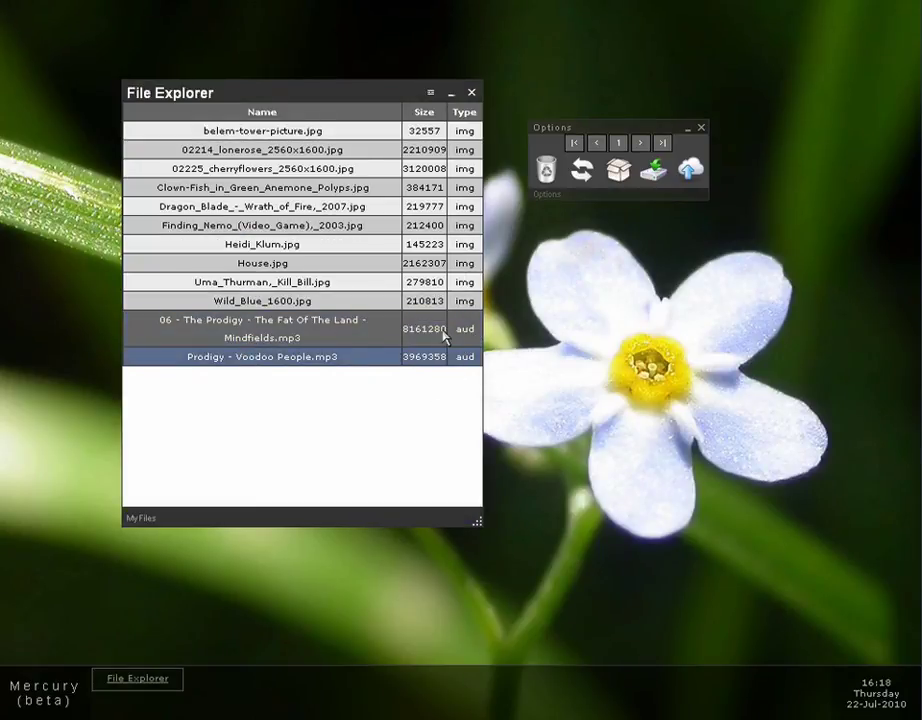
left_click(340, 356, "ctrl")
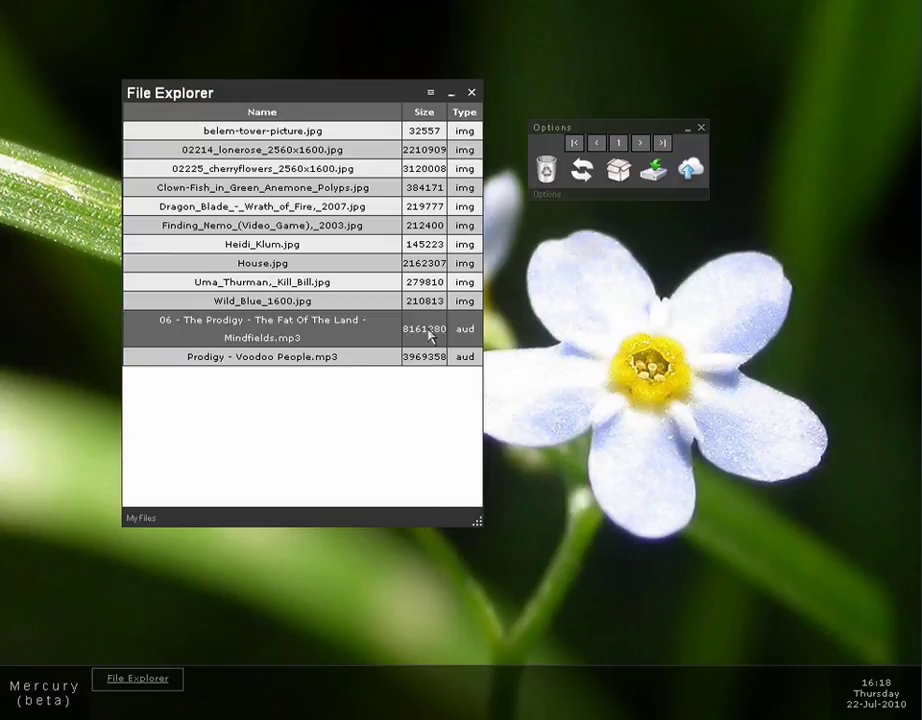
Step: Sort the file list by size, then type, and finally by name
left_click(436, 113)
left_click(463, 111)
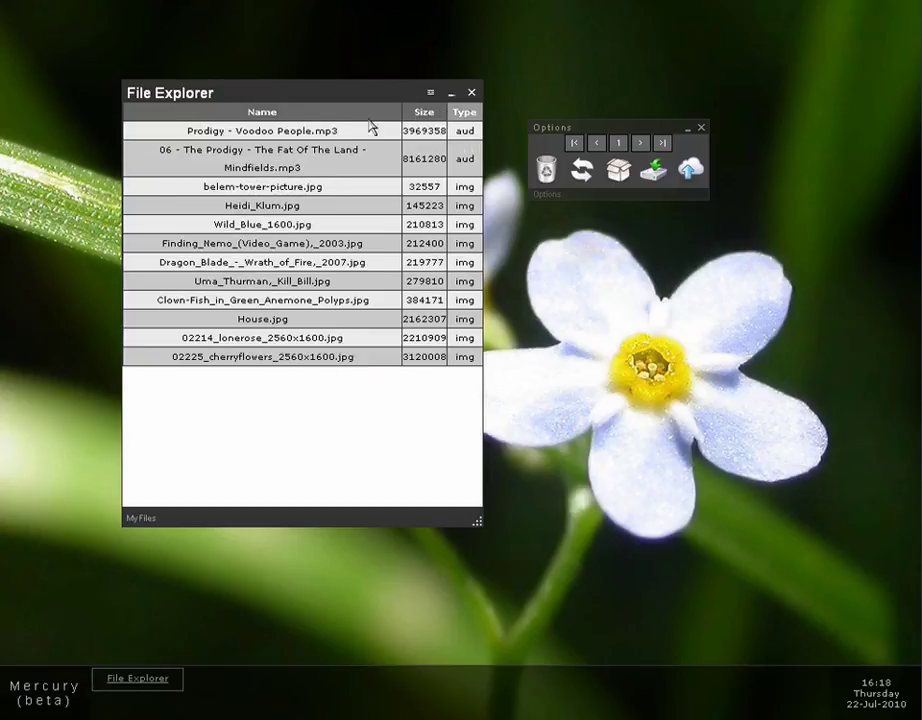
left_click(345, 113)
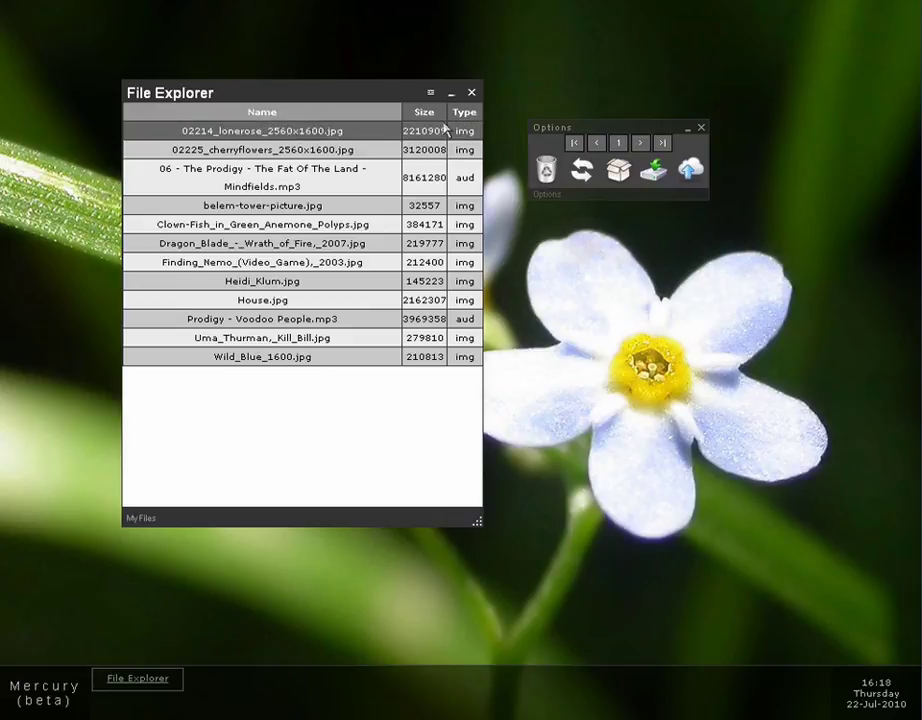